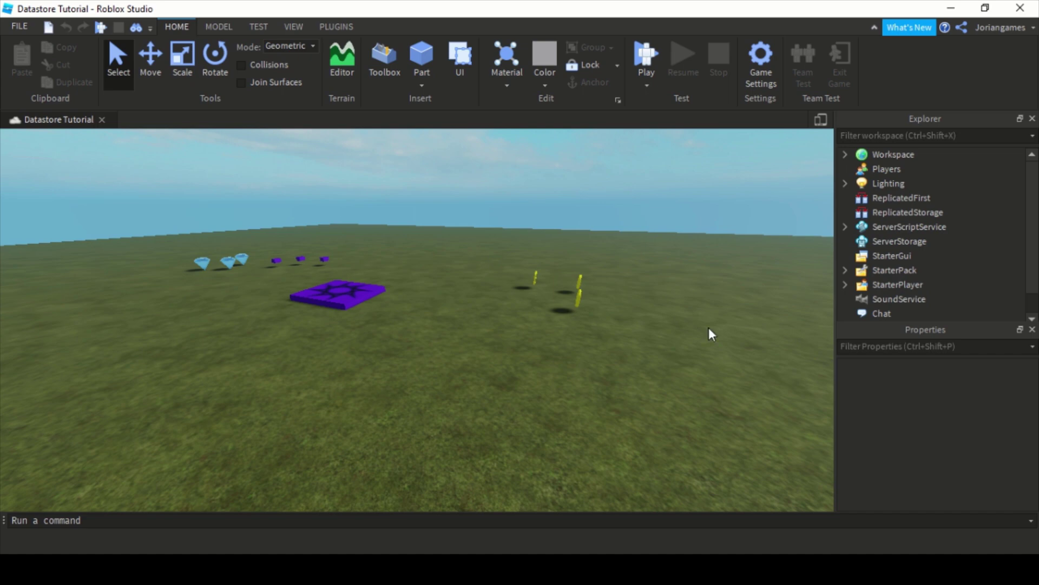
Step: Open Game Settings on the Security page with Enable Studio Access to API Services turned on
click(769, 59)
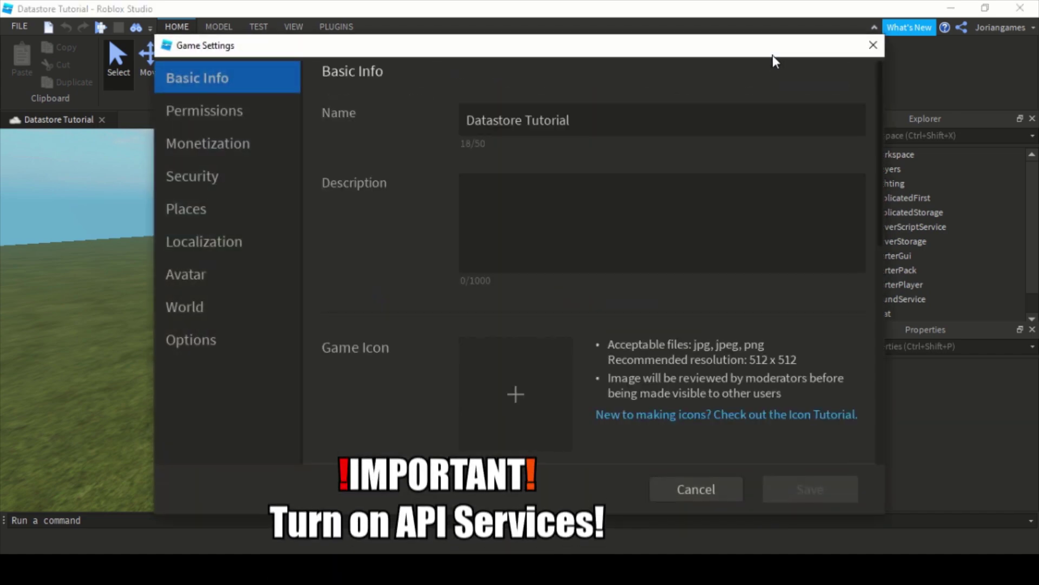
click(250, 188)
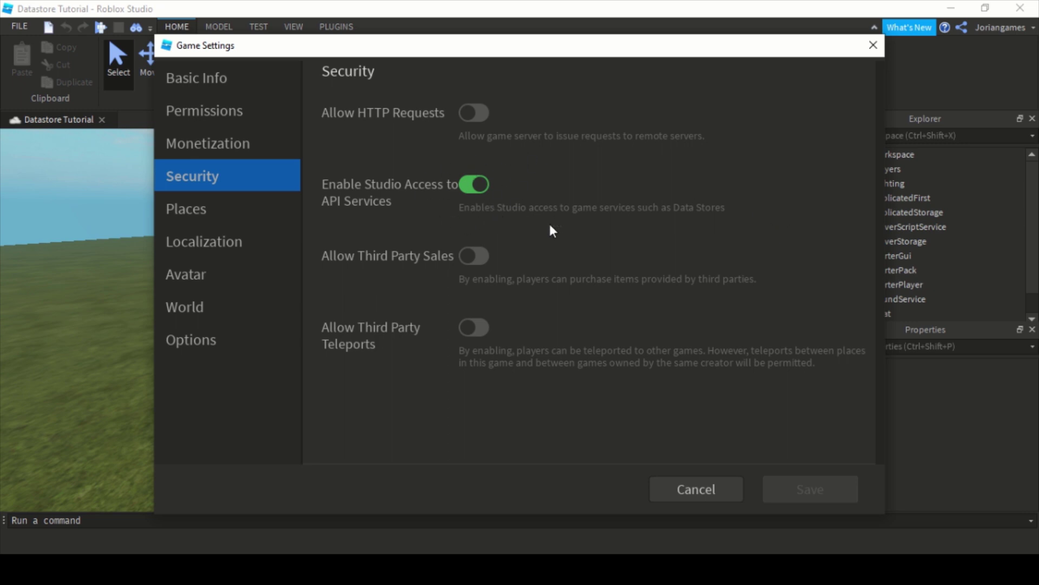
Step: Cancel Game Settings, then look over the FILE menu and the scripts in ServerScriptService
click(726, 493)
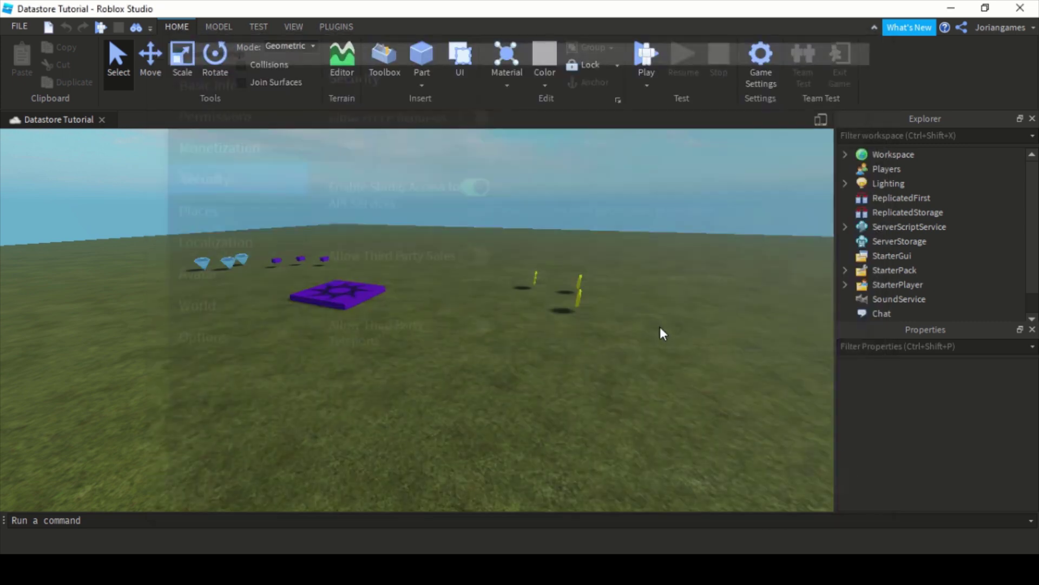
click(19, 26)
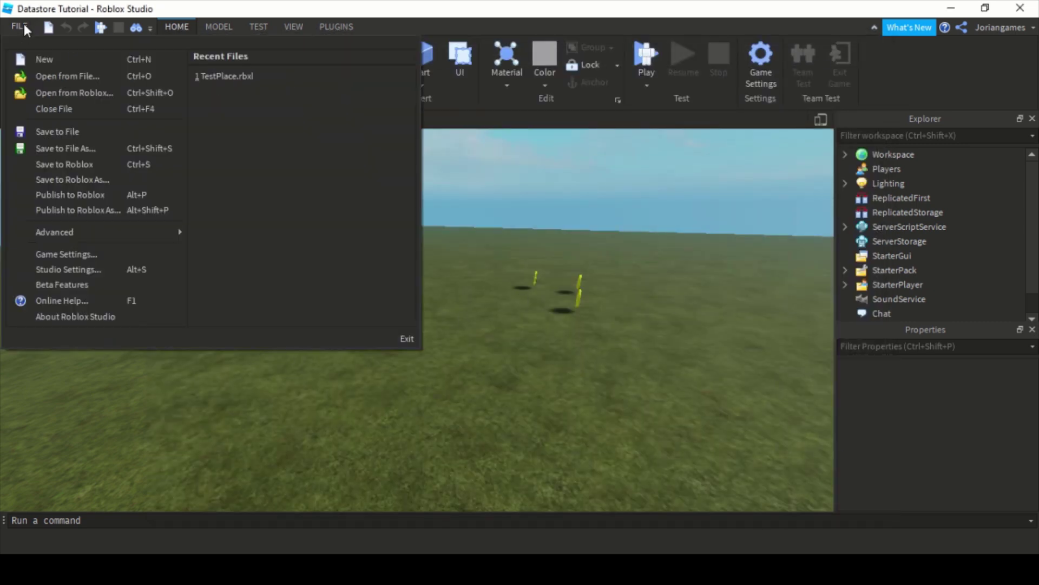
click(24, 25)
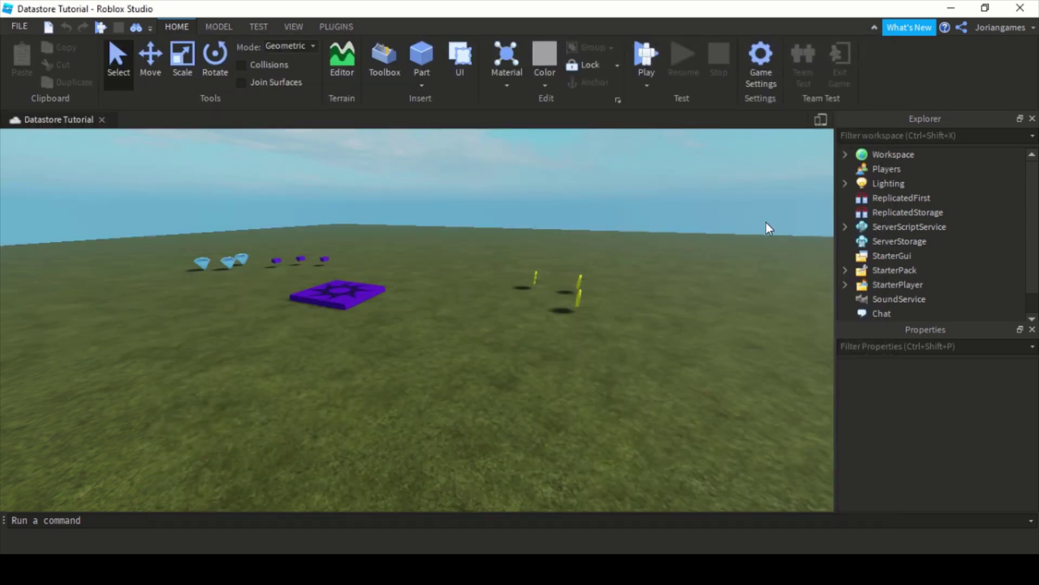
click(845, 227)
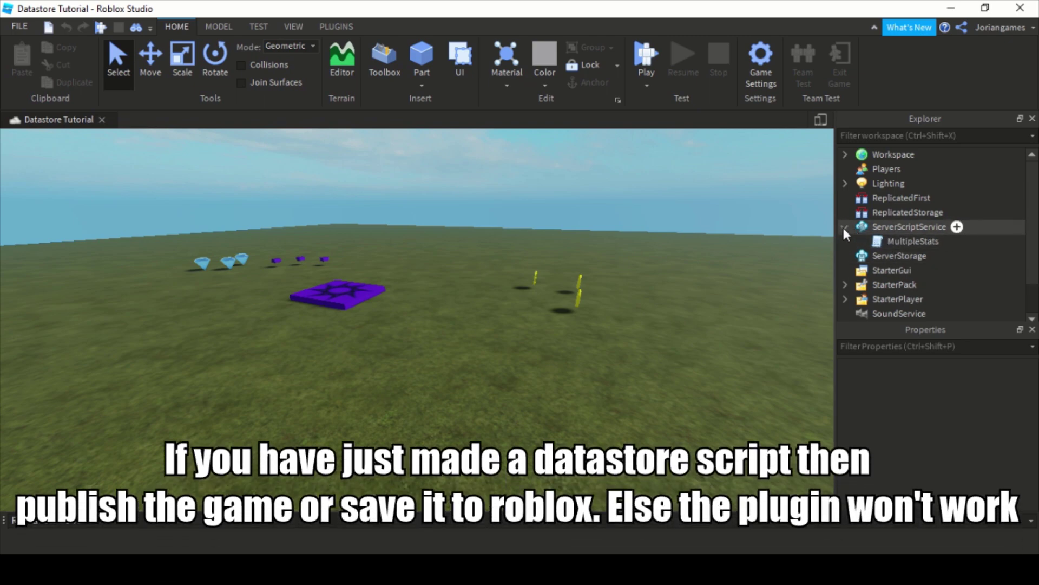
click(845, 229)
click(18, 25)
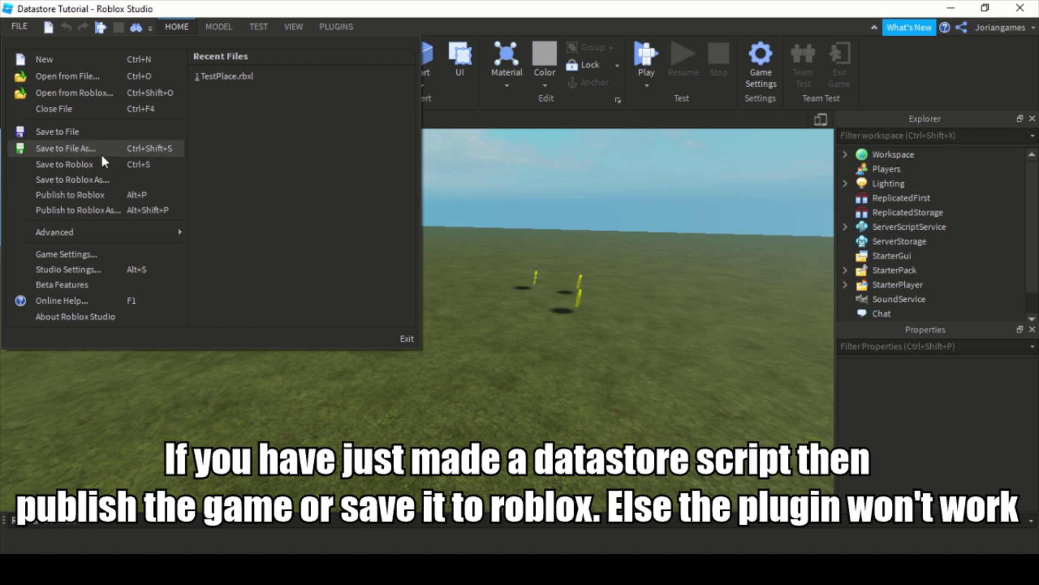
click(23, 29)
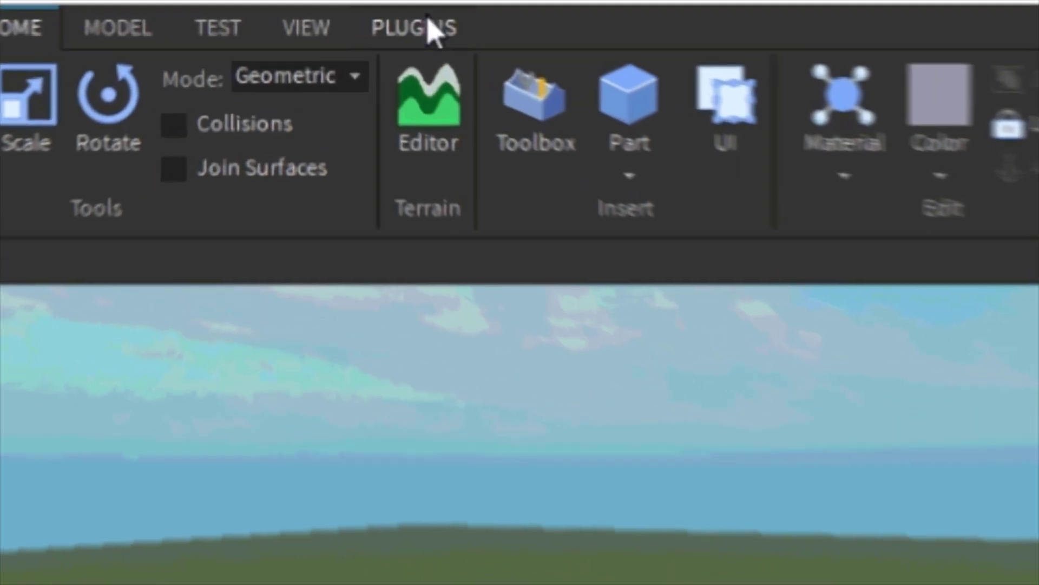
Step: Open the MultipleStats script from ServerScriptService in the script editor
click(336, 26)
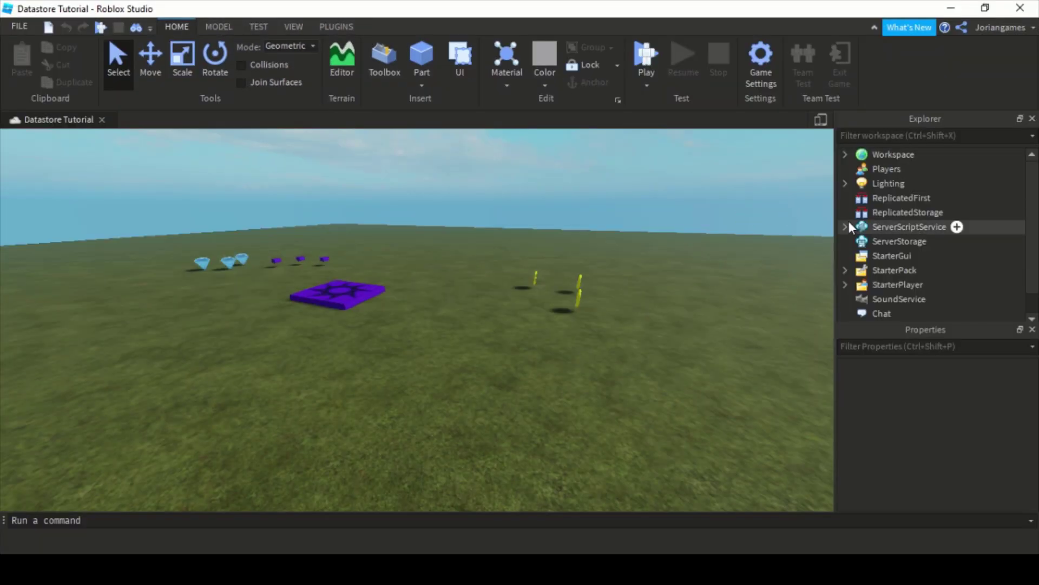
click(845, 226)
double_click(909, 241)
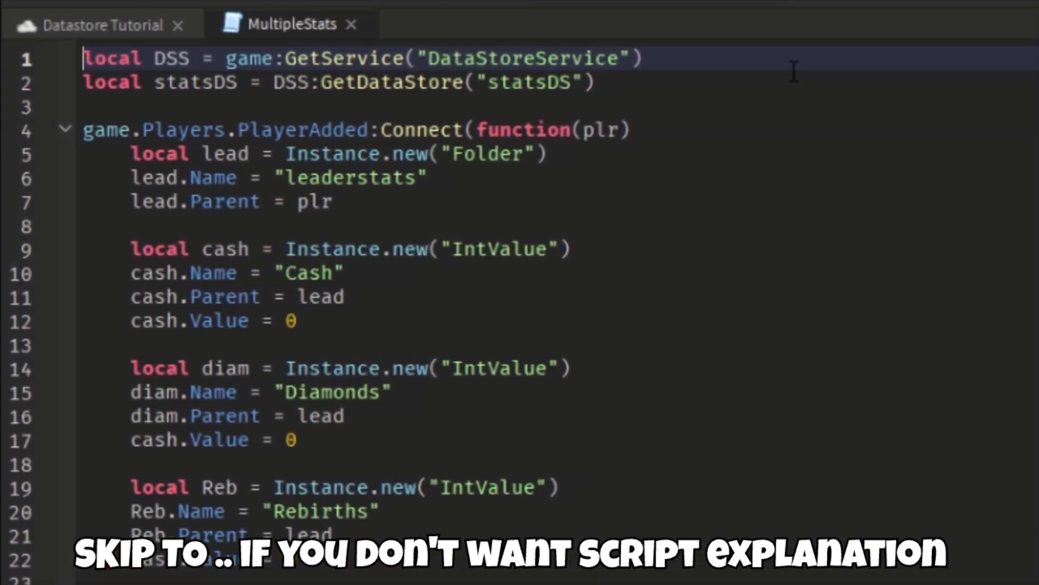
Step: Replace the statsDS variable name on line 2 with myDataStore and scroll through the script
drag(94, 82, 670, 78)
click(660, 83)
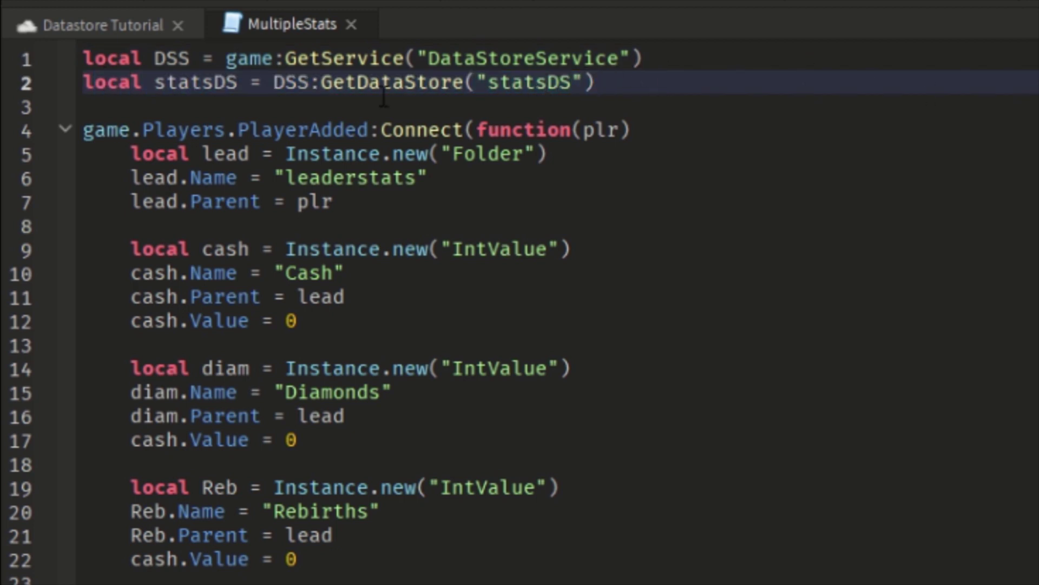
double_click(195, 82)
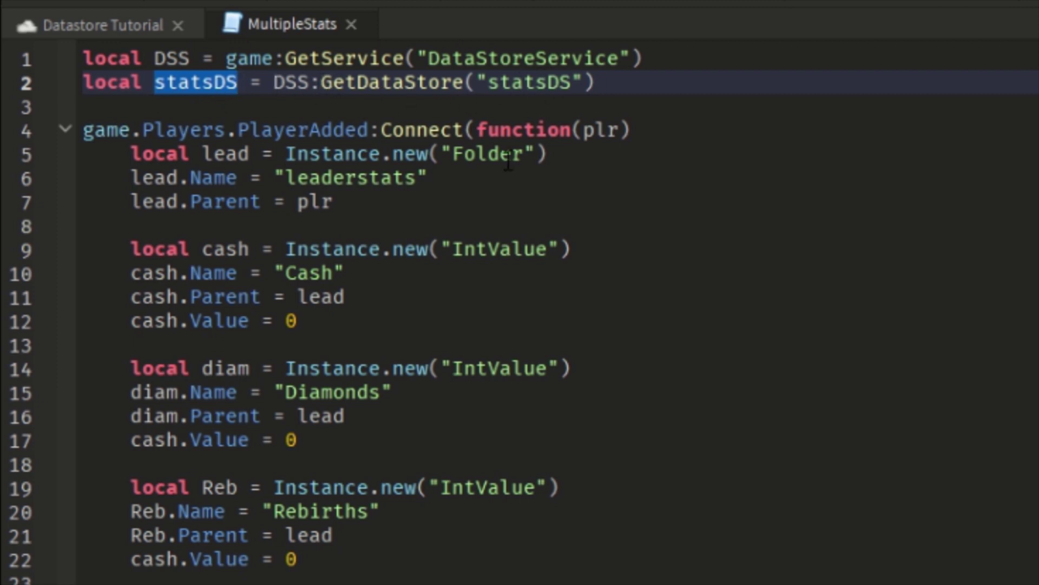
text(my)
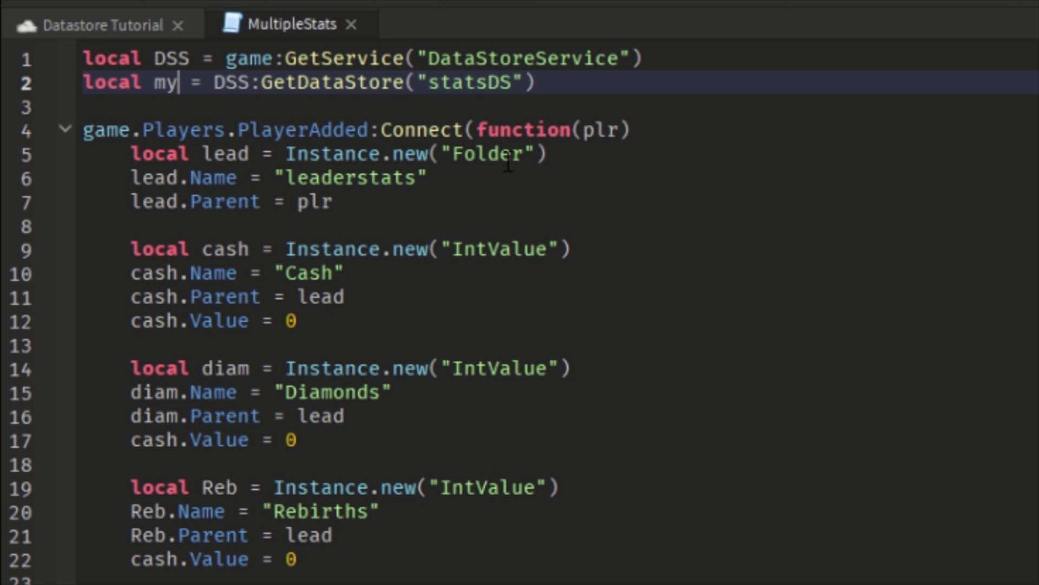
text(DataStore)
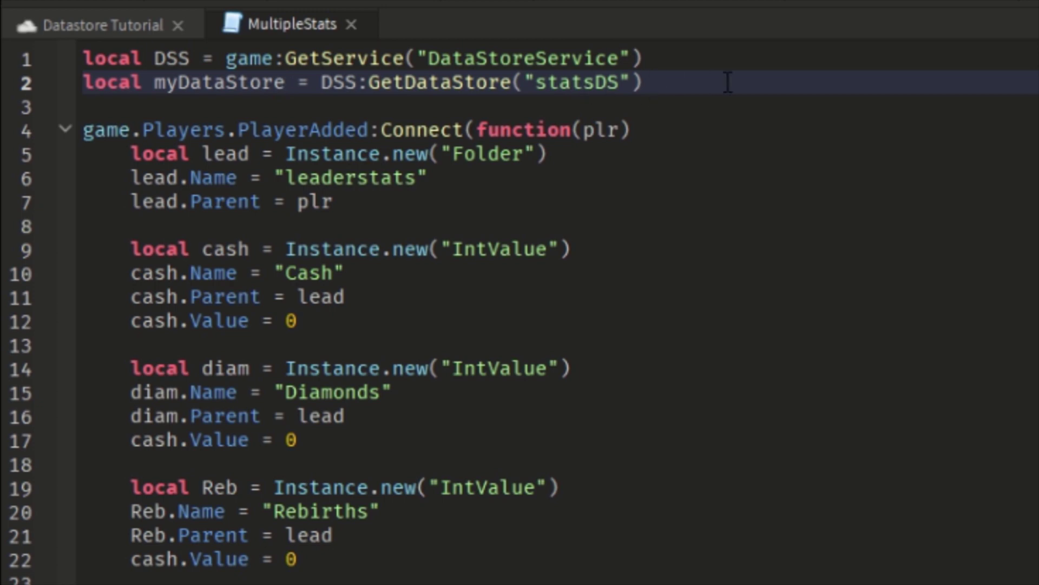
scroll(293, 128, down, 1)
scroll(292, 127, up, 1)
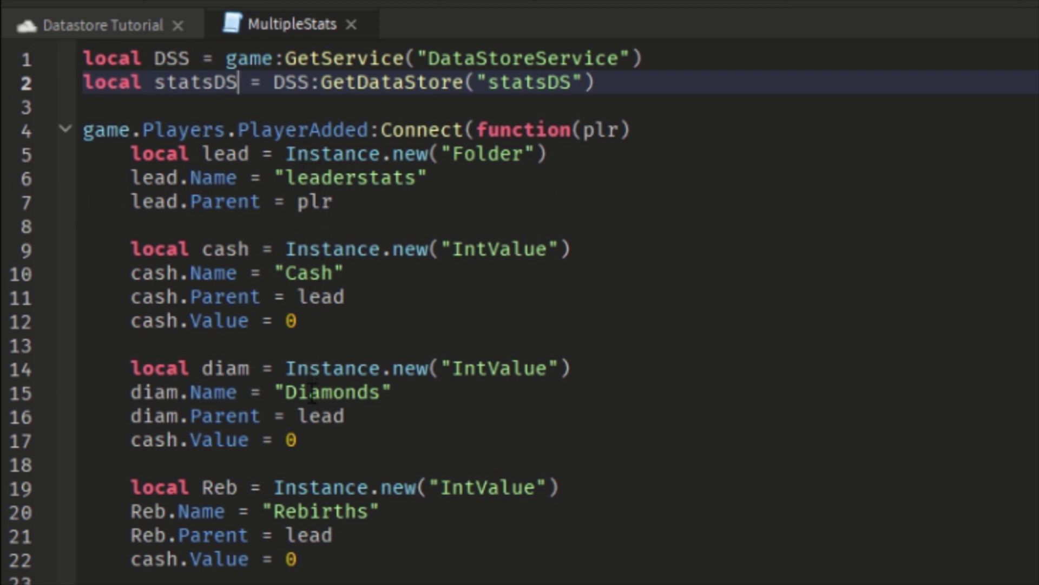
scroll(351, 433, down, 2)
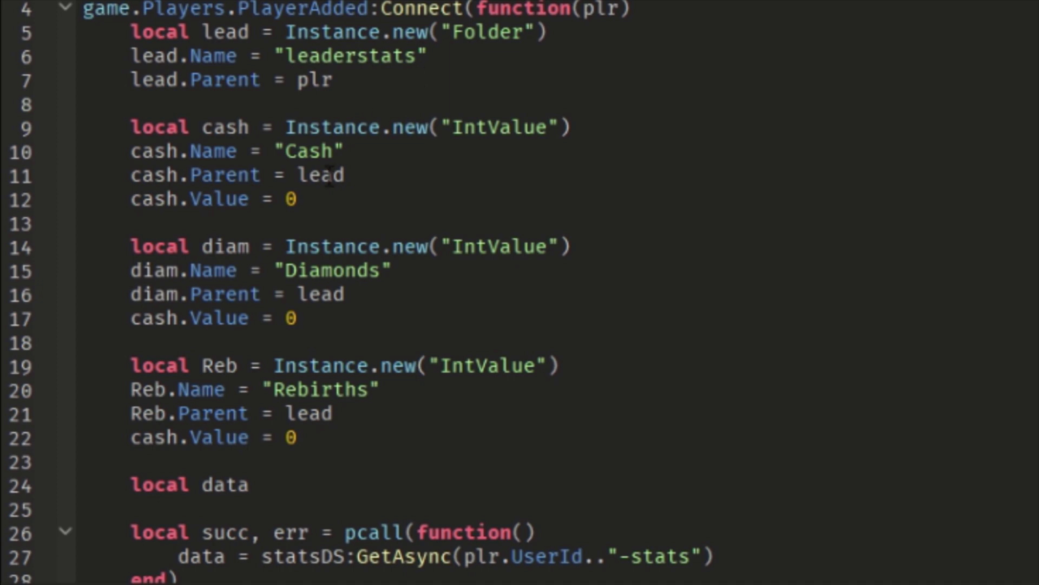
scroll(327, 163, down, 5)
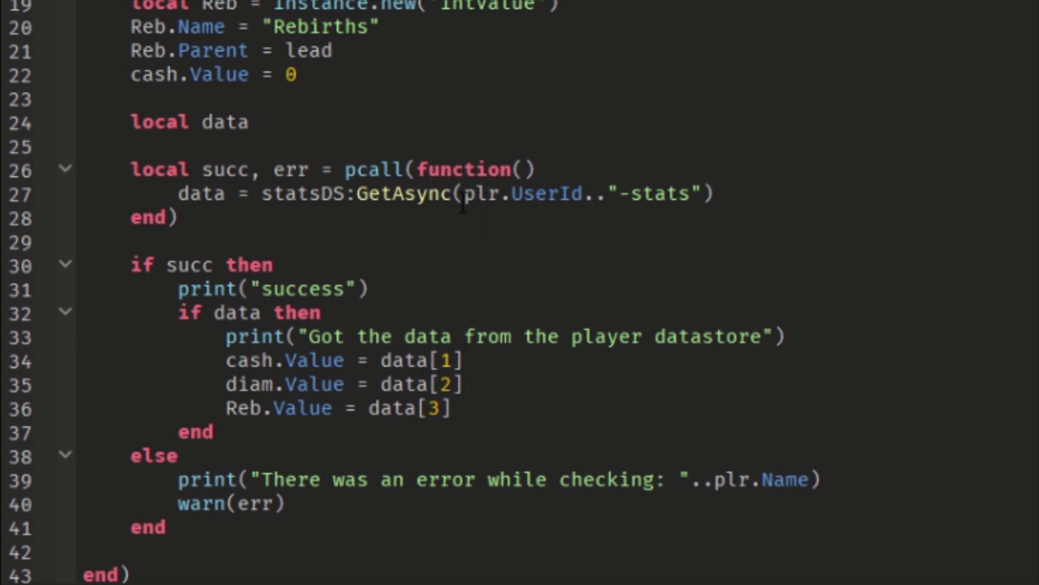
scroll(263, 193, down, 1)
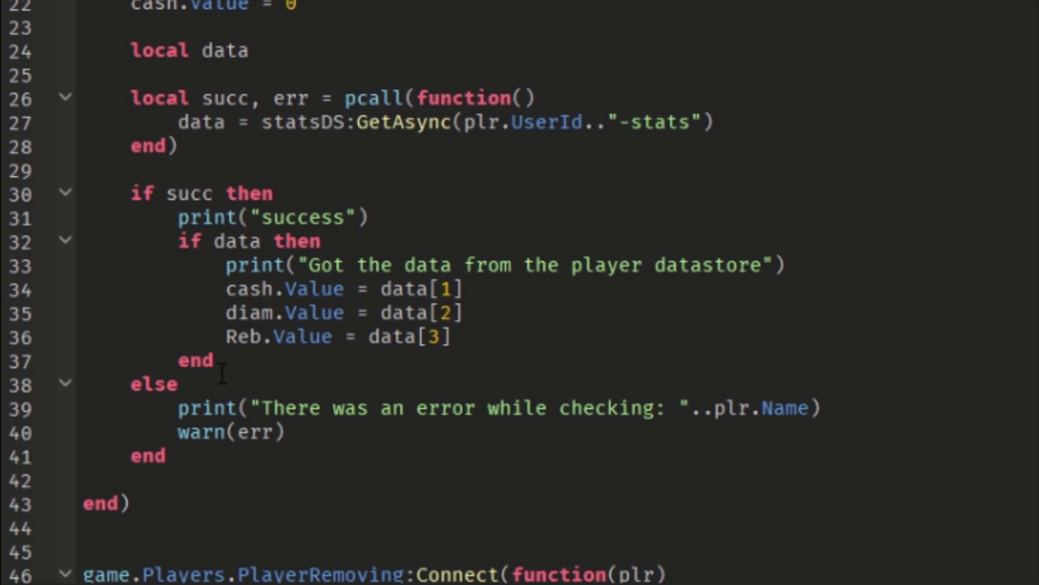
scroll(314, 307, down, 3)
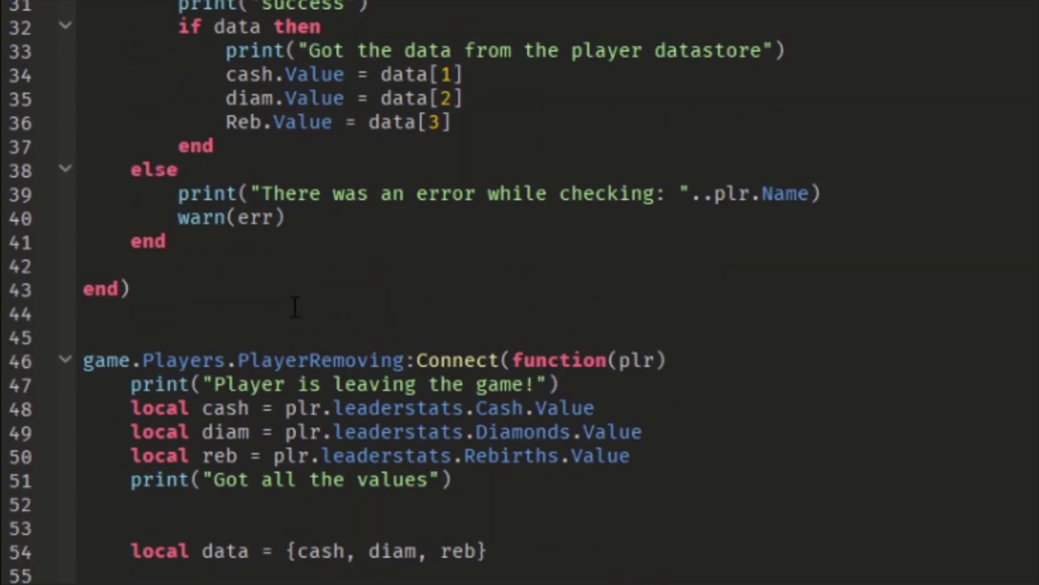
scroll(295, 307, down, 3)
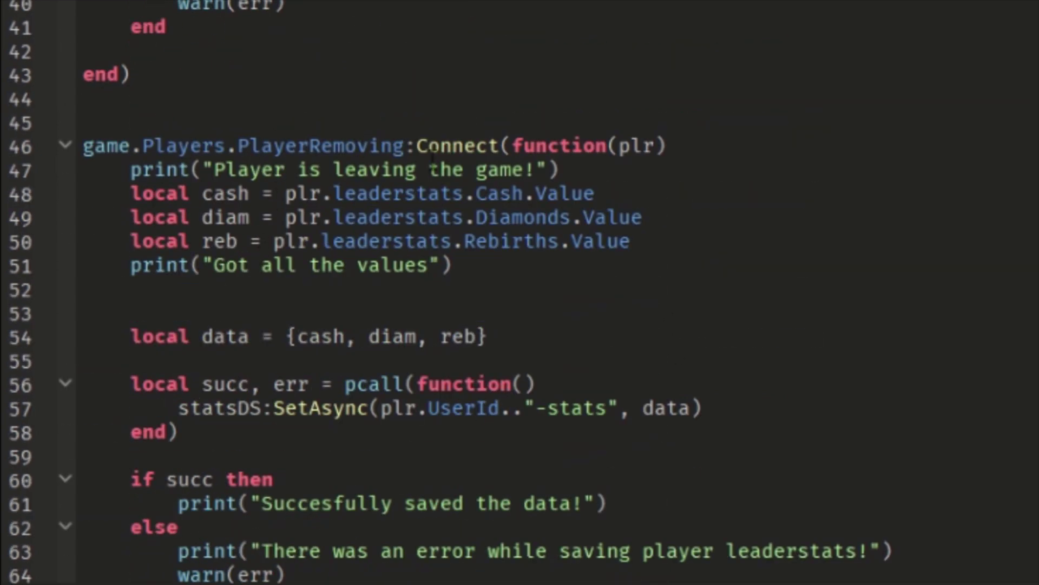
scroll(433, 162, down, 1)
drag(180, 335, 790, 332)
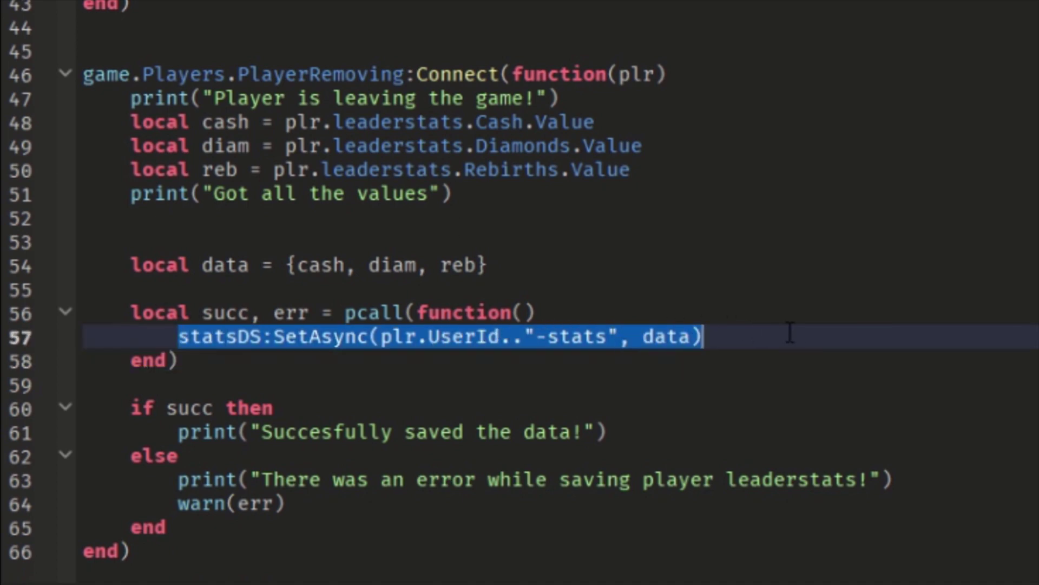
click(799, 332)
scroll(800, 317, up, 13)
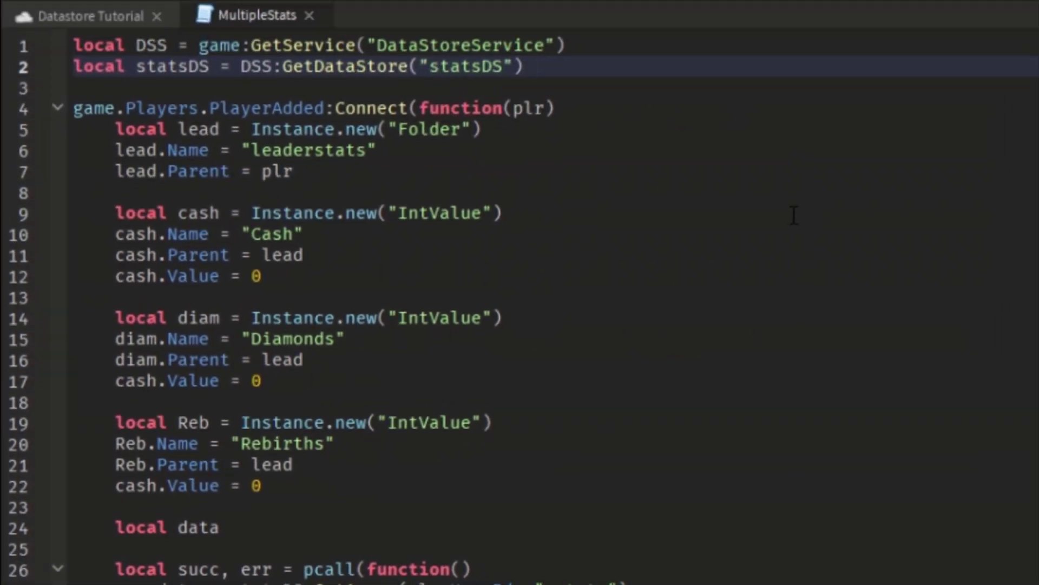
Step: Add a '--datastore name' comment to line 2 and '--datastore key' to line 27
text(--datastore name)
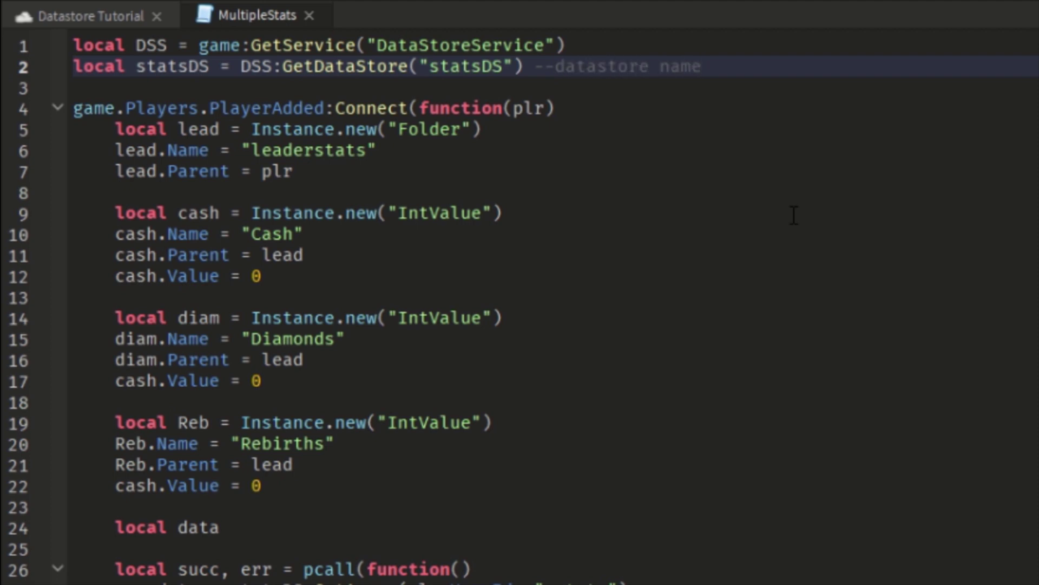
scroll(726, 174, down, 3)
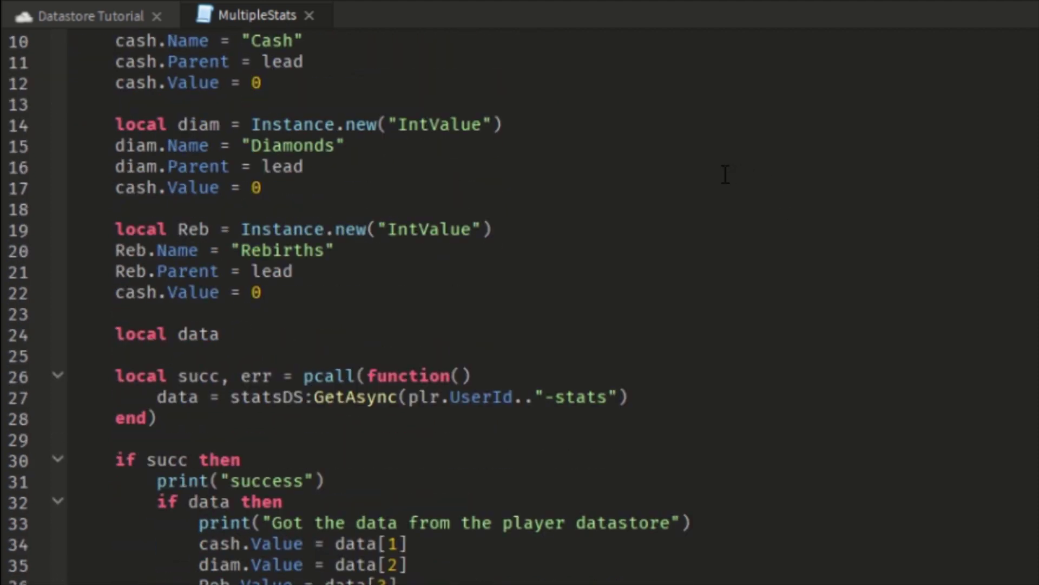
click(727, 393)
text(--da)
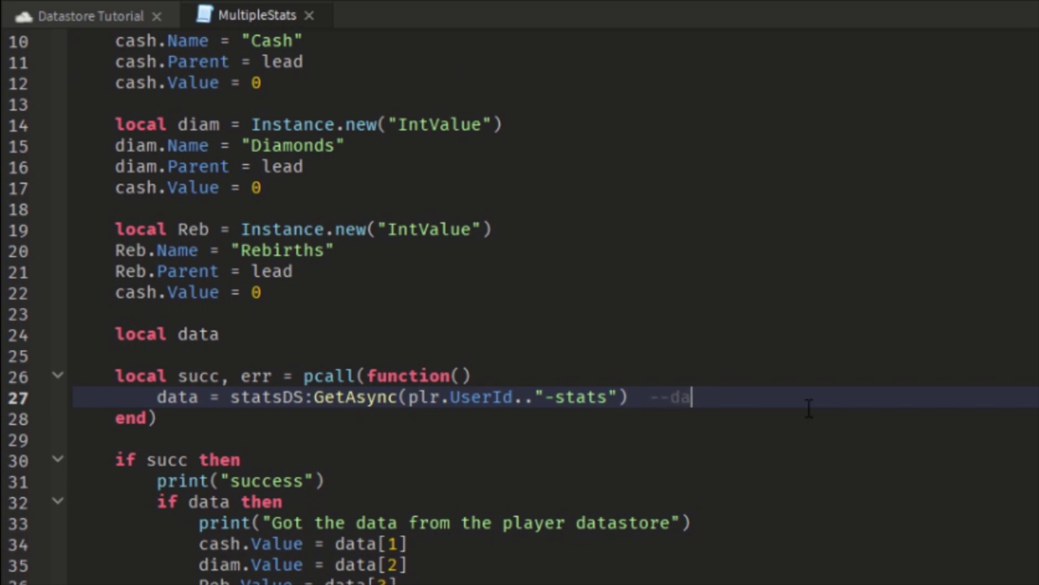
text(tastore key)
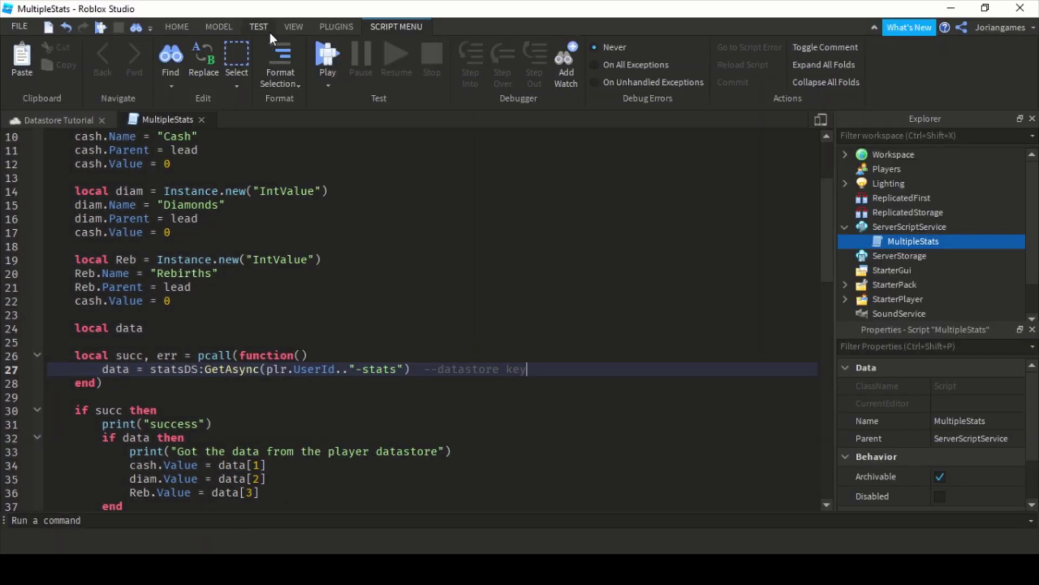
Step: Show the Output panel and run print(game.Players:GetUserIdFromNameAsync(...)) with the player's username in the Command Bar
click(295, 29)
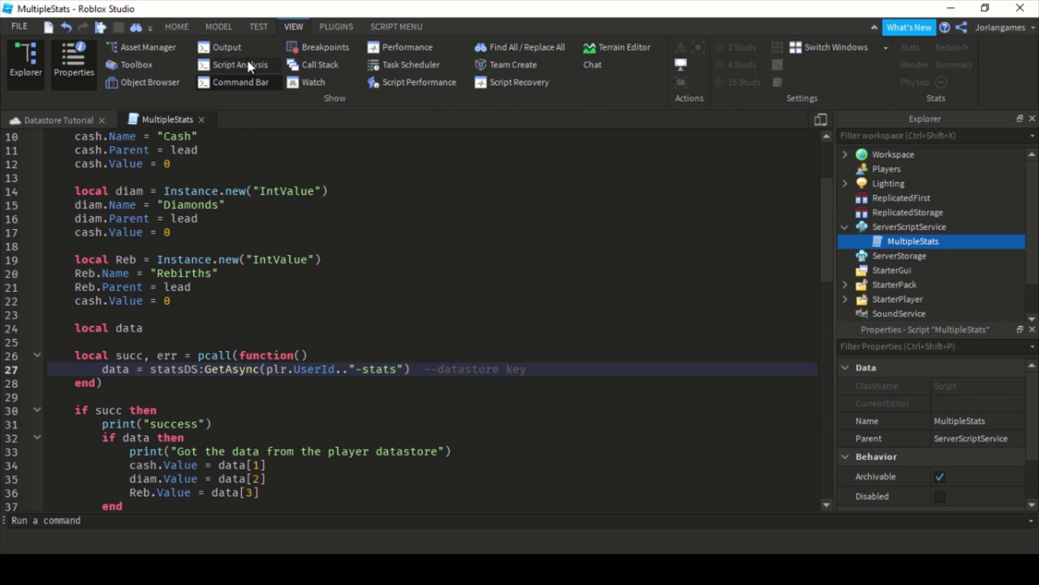
click(228, 47)
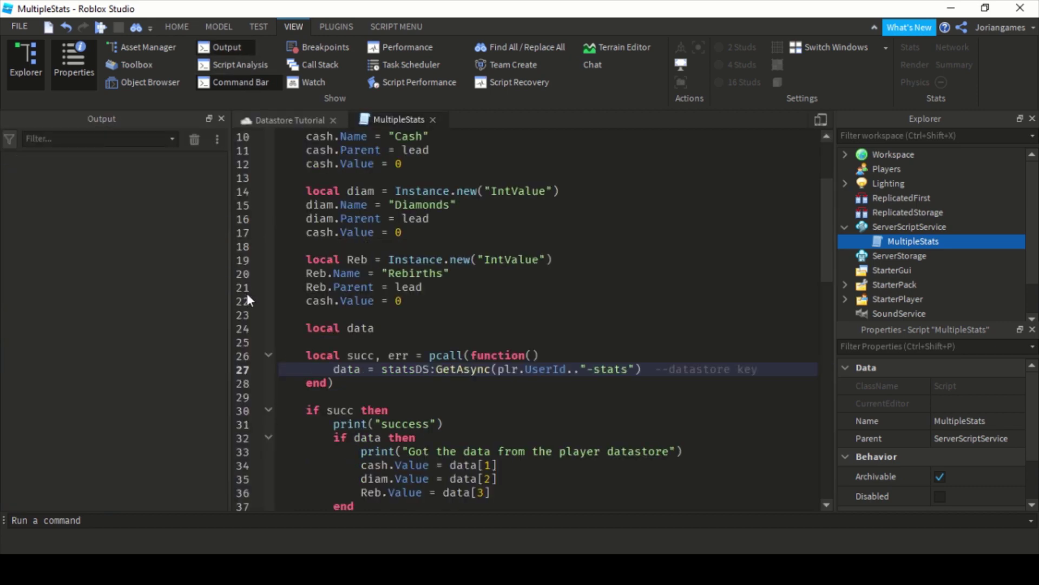
click(134, 521)
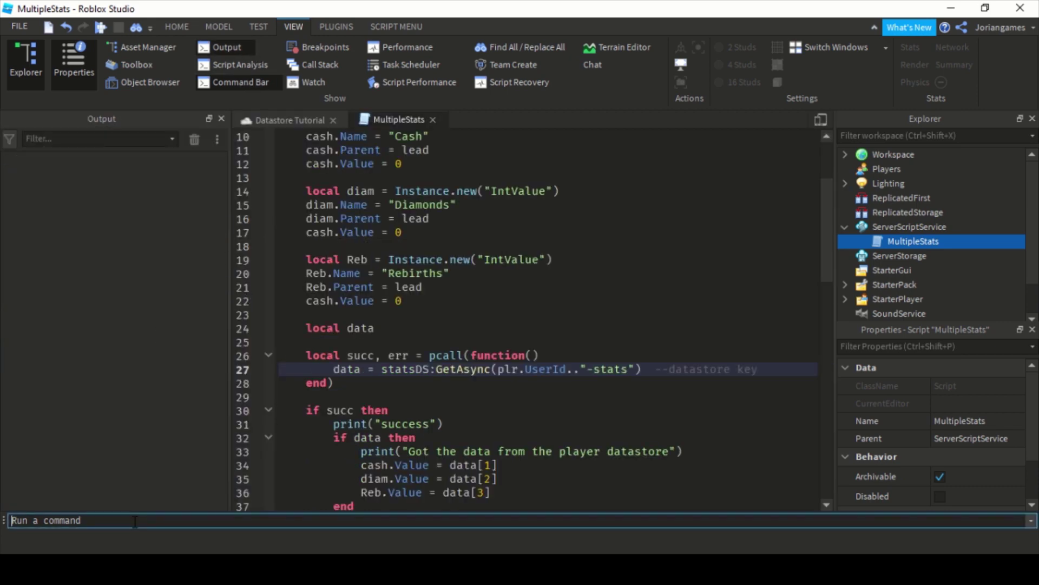
text(print(game)
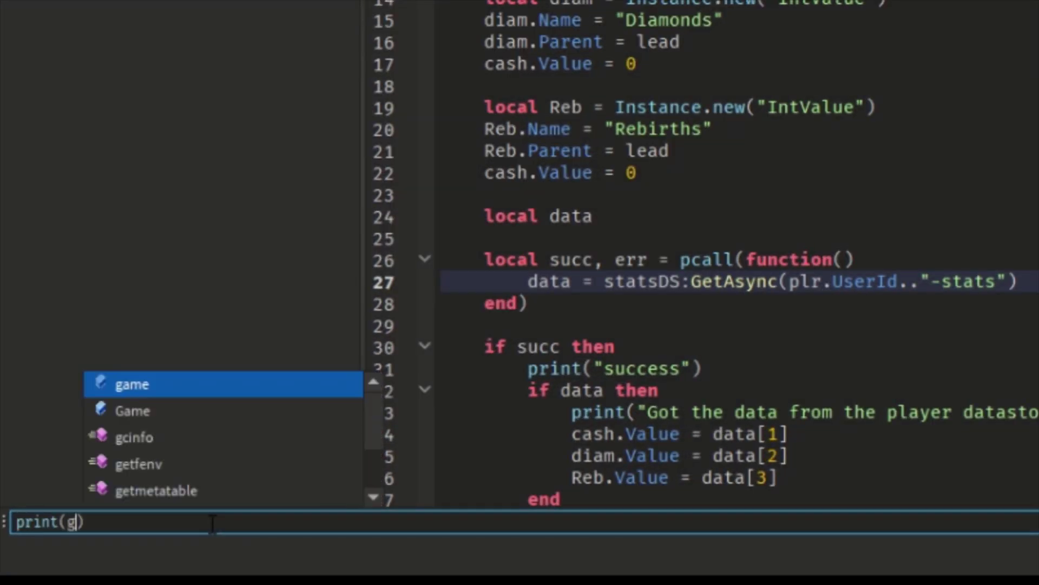
text(.Players)
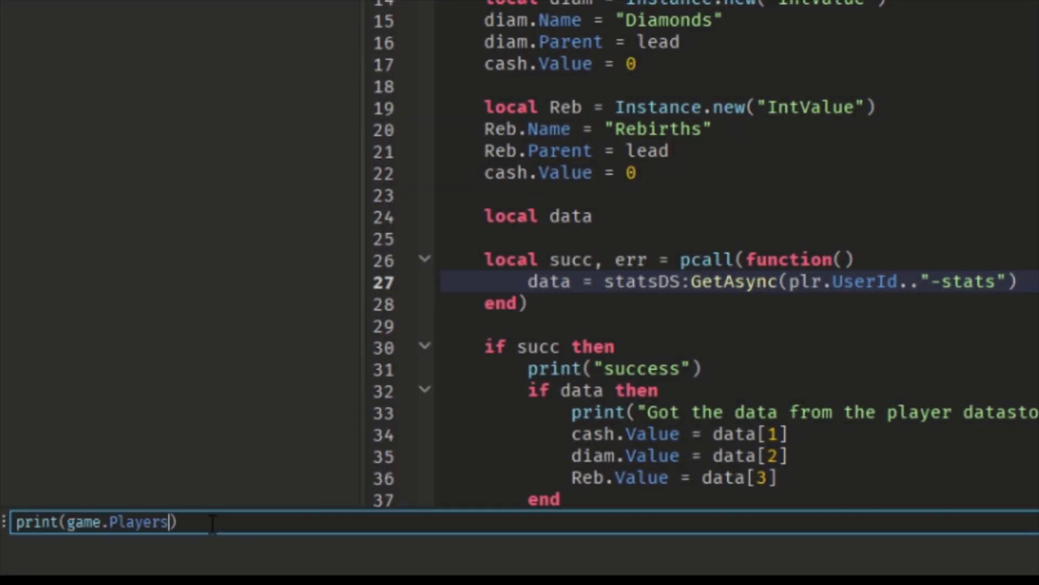
text(:)
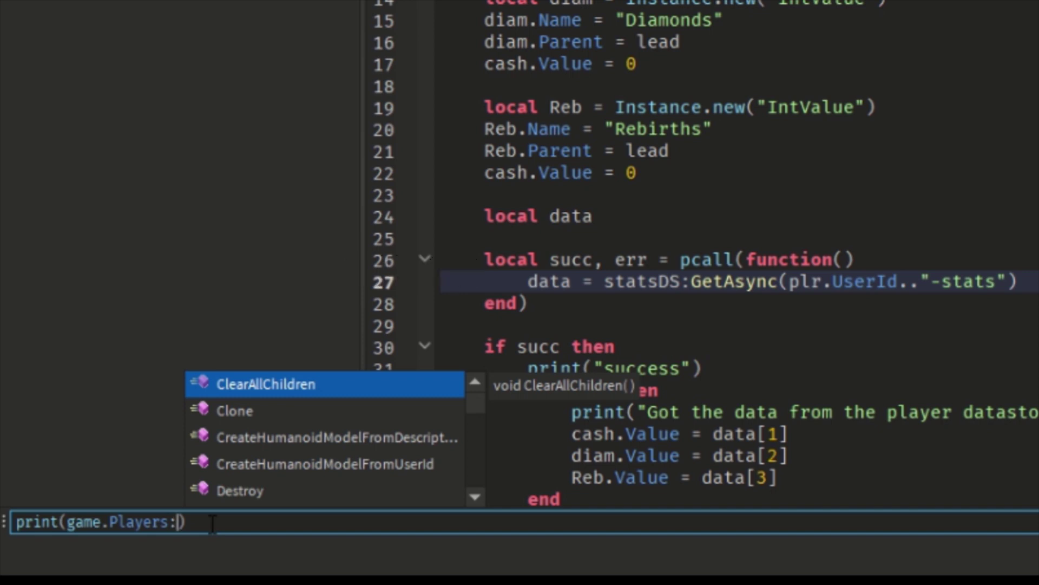
text(Get)
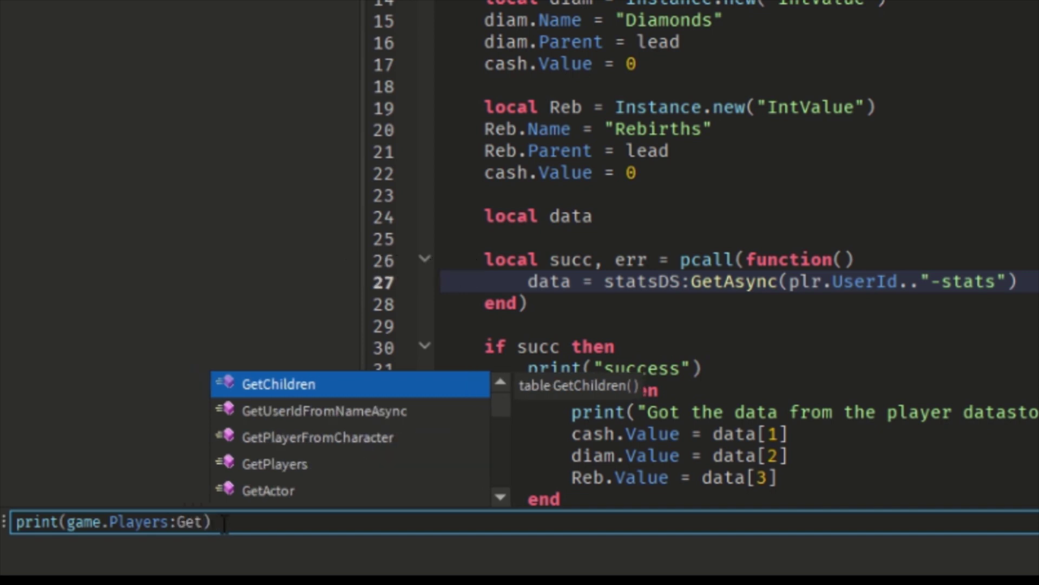
click(456, 410)
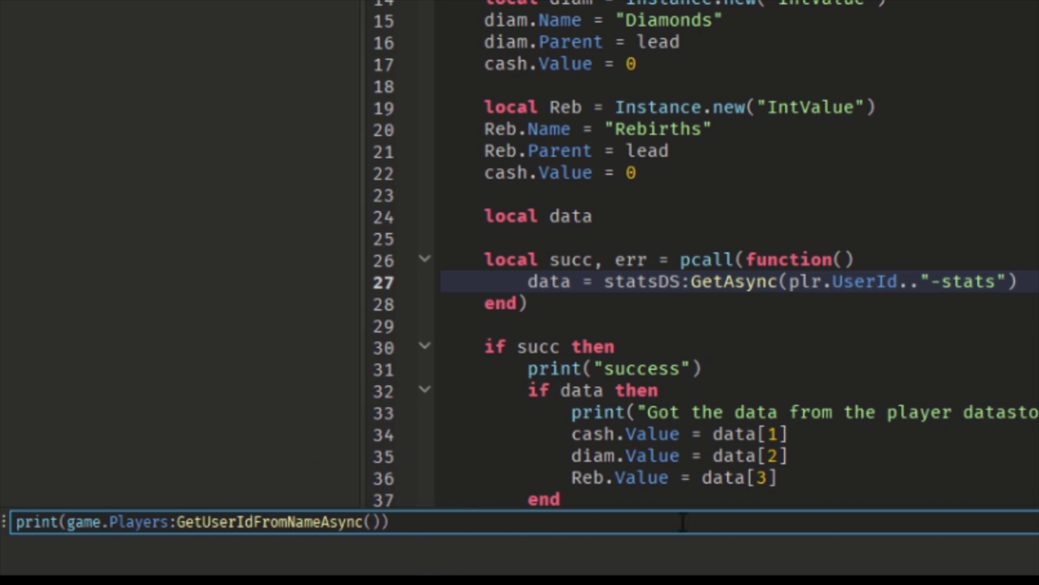
text("Jorian)
text(games)
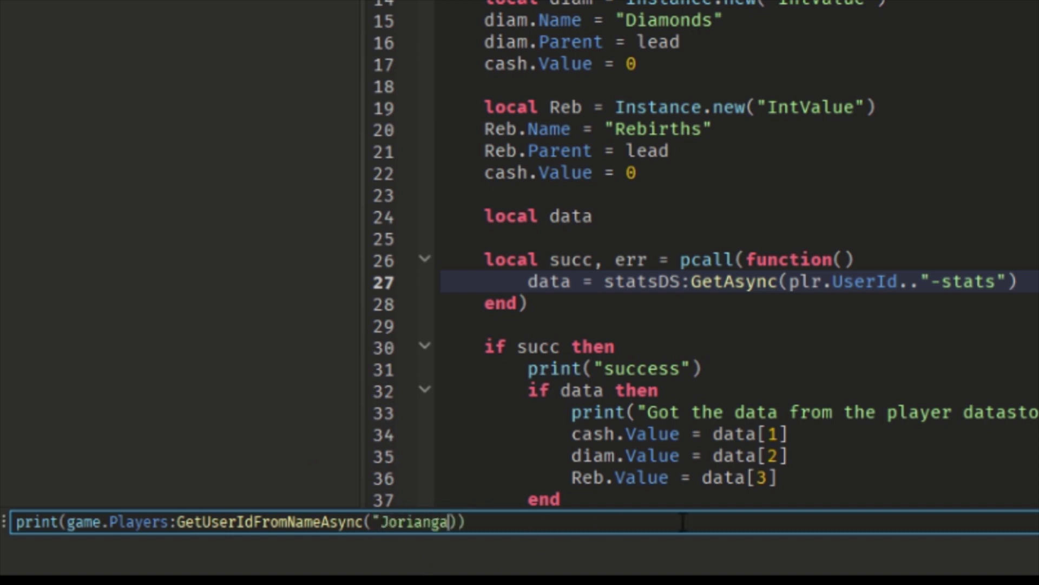
text(")
key(Left)
text(s)
key(End)
key(Return)
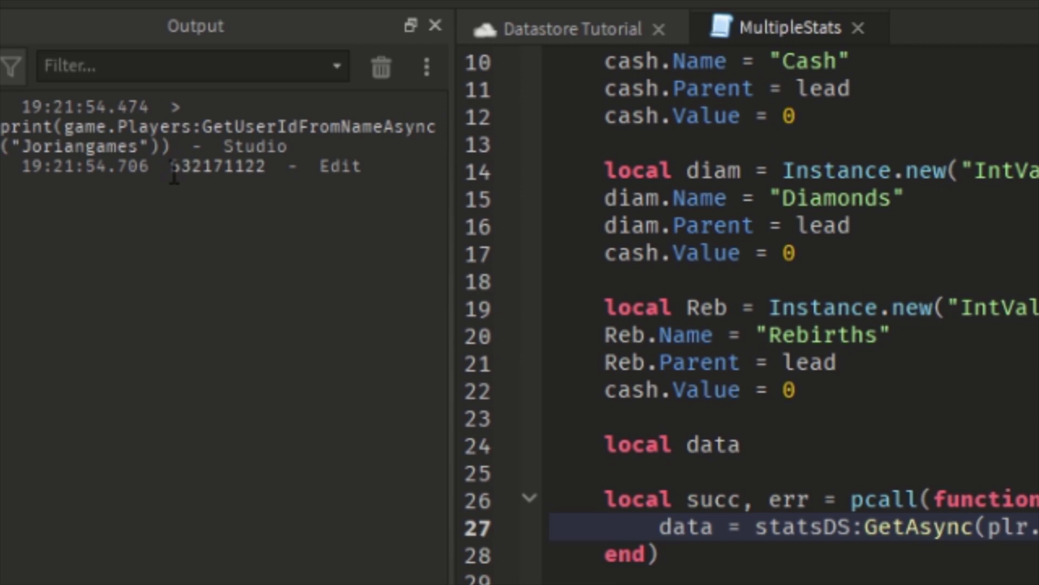
Step: Copy the printed user ID from the Output panel
drag(170, 158, 266, 171)
key(ctrl+c)
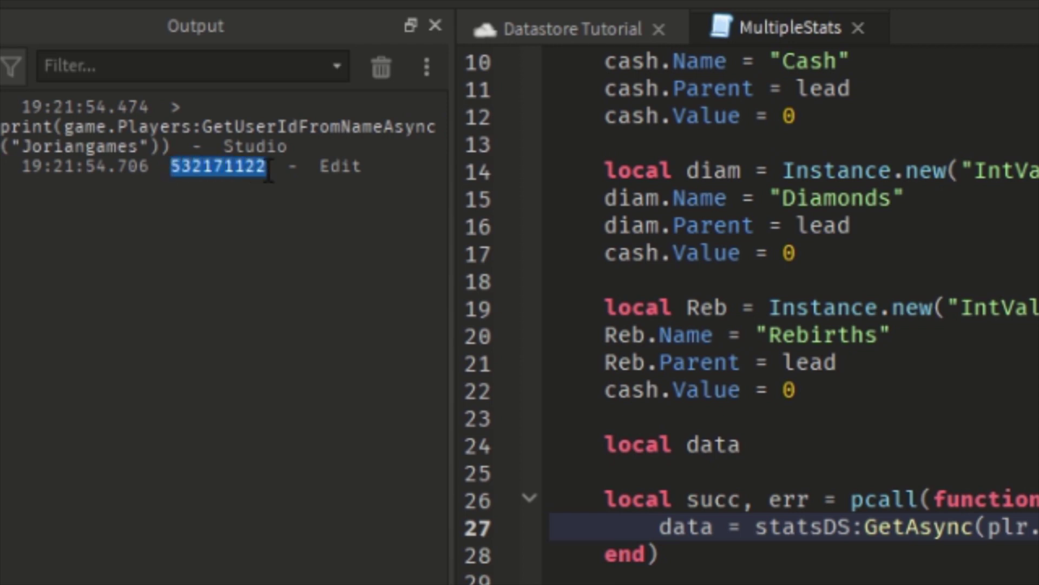
right_click(262, 174)
click(325, 189)
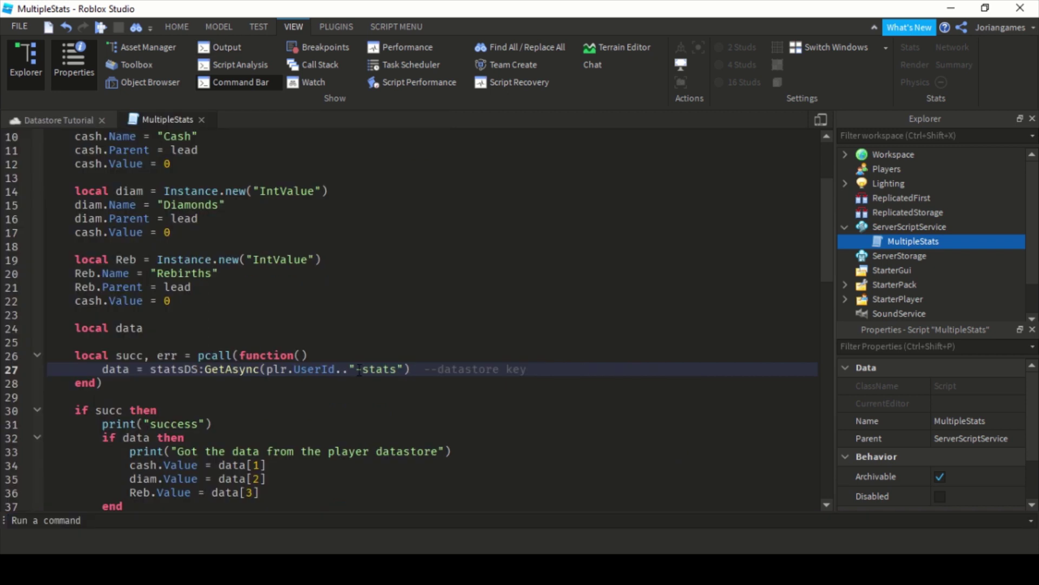
Step: Paste the user ID before "-stats" on line 27 to show the full key, then delete the digits
click(359, 372)
key(ctrl+v)
drag(355, 371, 459, 371)
key(ctrl+c)
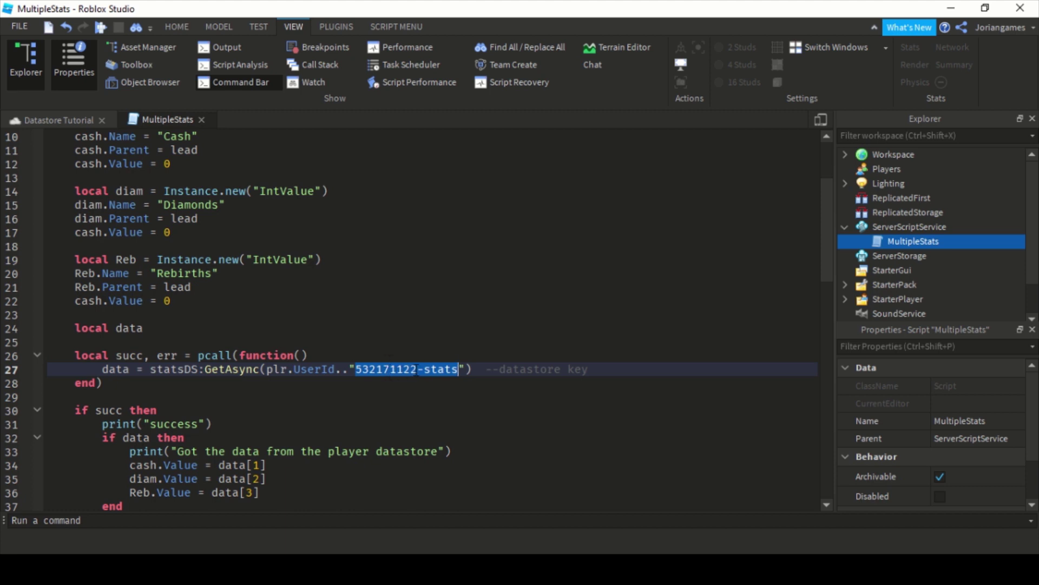
click(462, 372)
key(Left)
key(Left)
key(Left)
key(Left)
key(Left)
key(Left)
key(Return)
key(Tab)
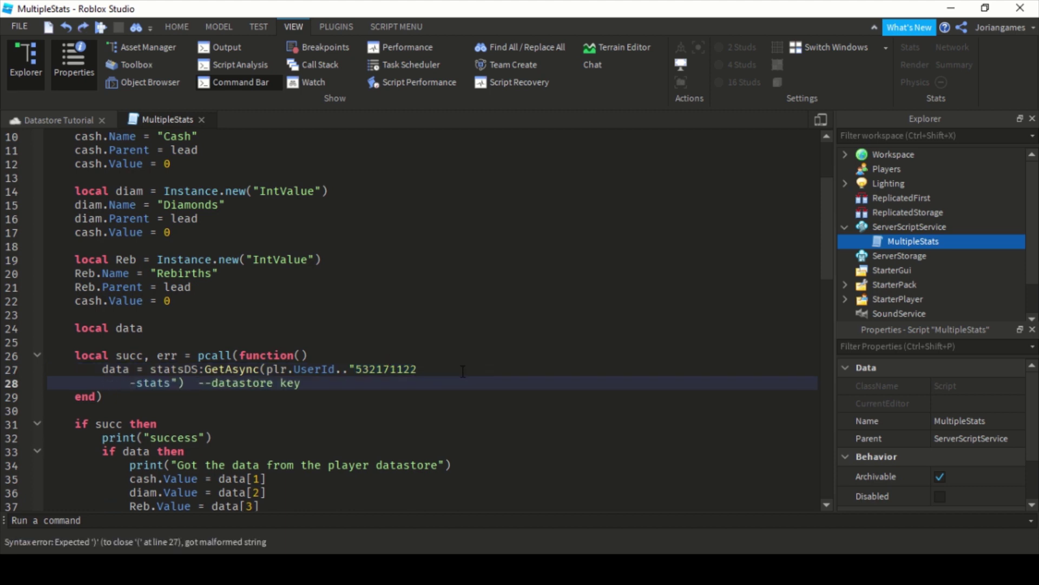
key(ctrl+z)
key(ctrl+z)
key(BackSpace)
key(BackSpace)
key(BackSpace)
key(BackSpace)
key(BackSpace)
key(BackSpace)
key(BackSpace)
key(BackSpace)
key(BackSpace)
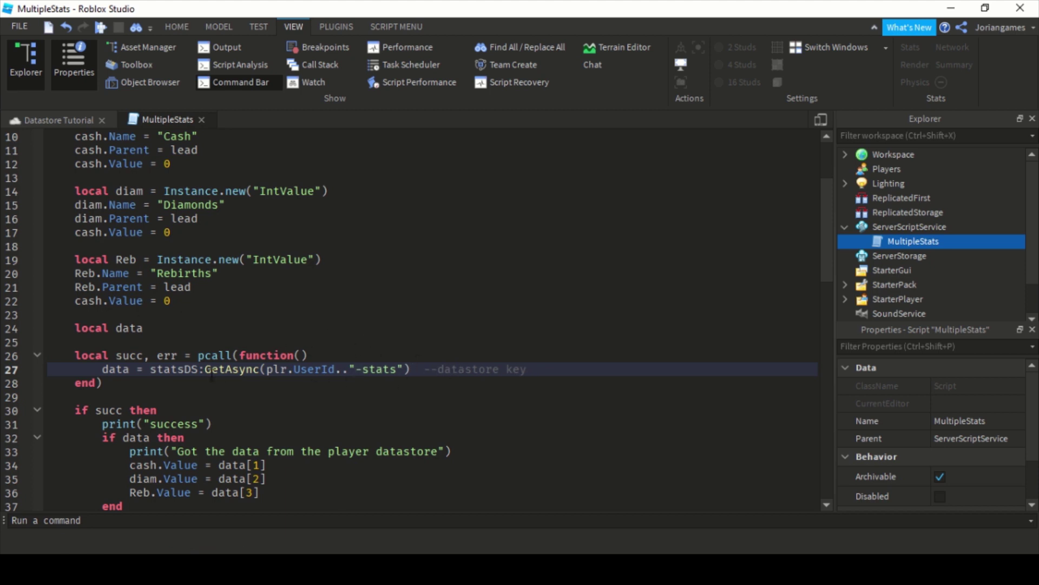
Step: Close the MultipleStats script and launch the DataStore Editor plugin
click(202, 119)
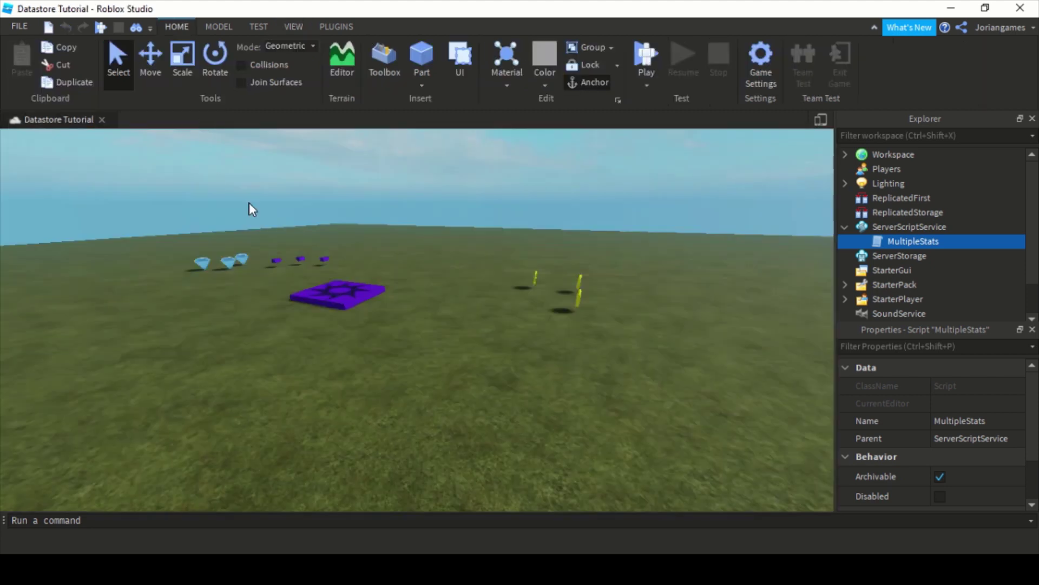
click(336, 28)
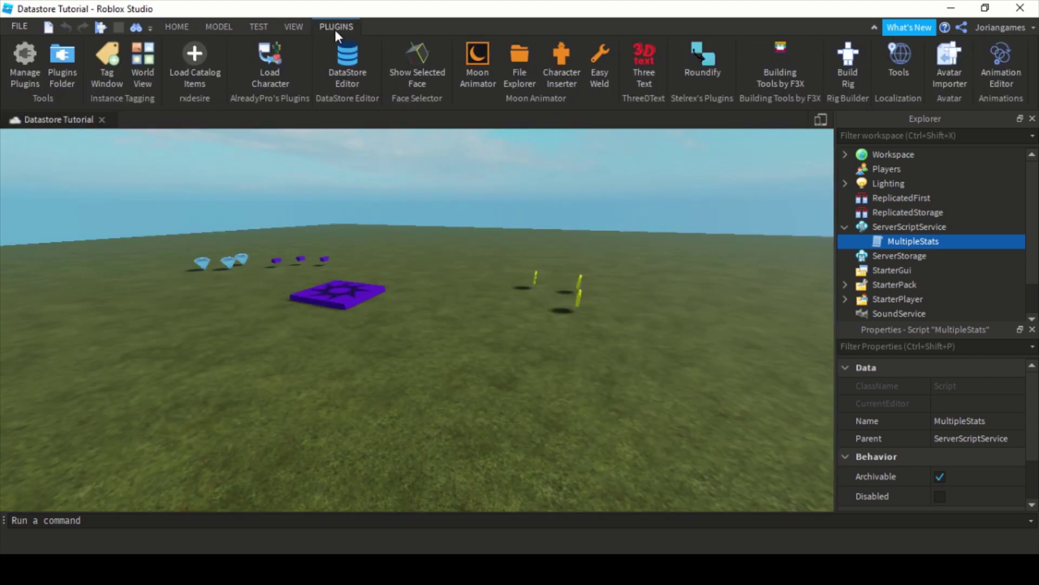
click(362, 51)
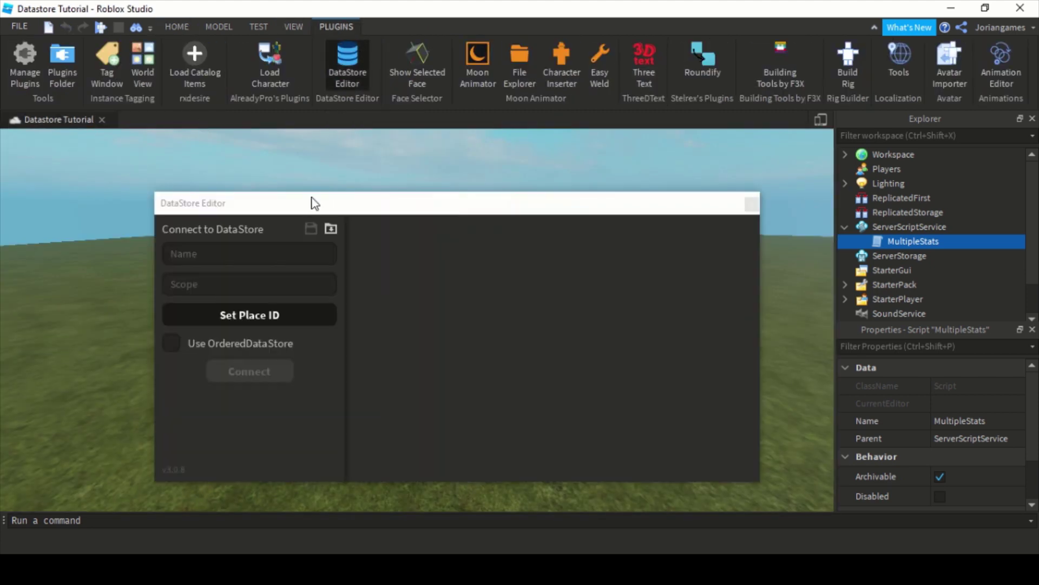
Step: Enter statsDS as the data store name in the DataStore Editor
click(257, 256)
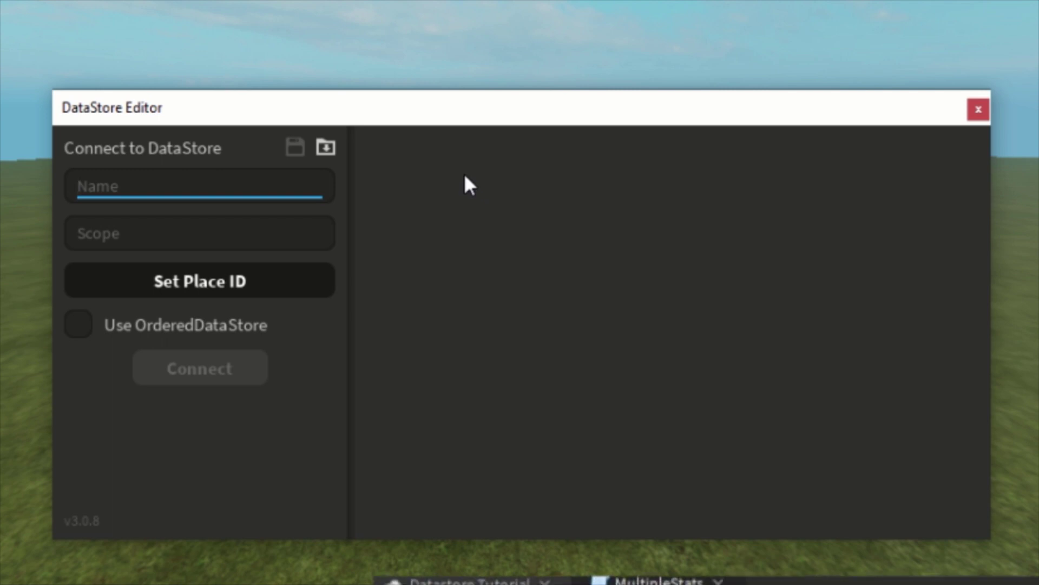
text(statsD)
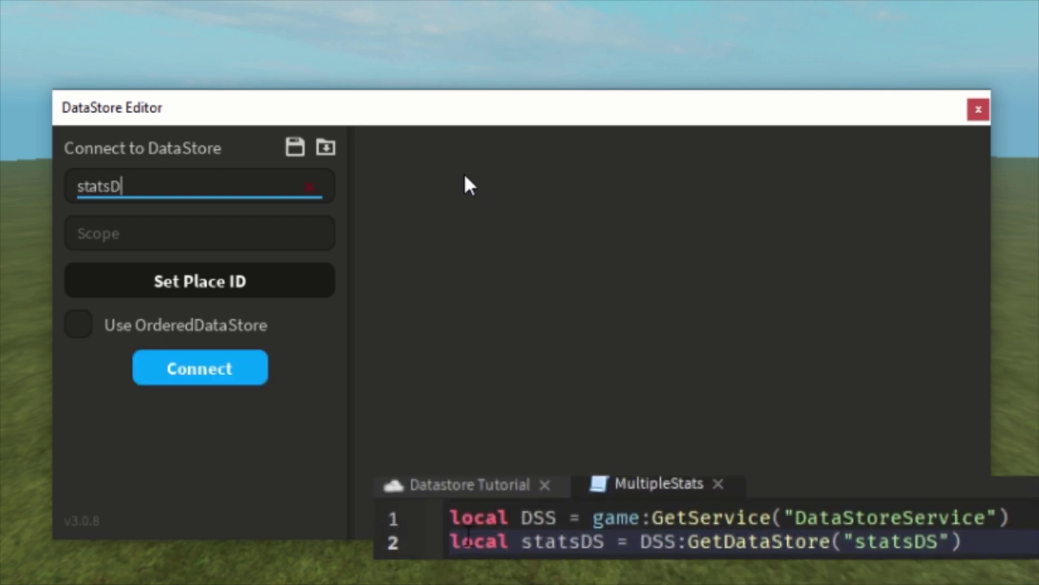
text(S)
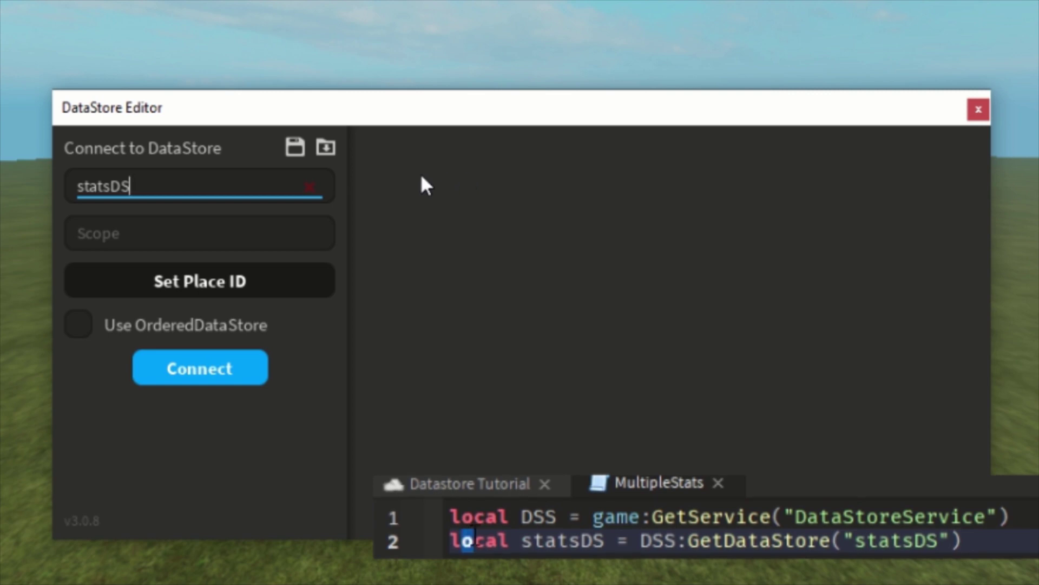
click(345, 234)
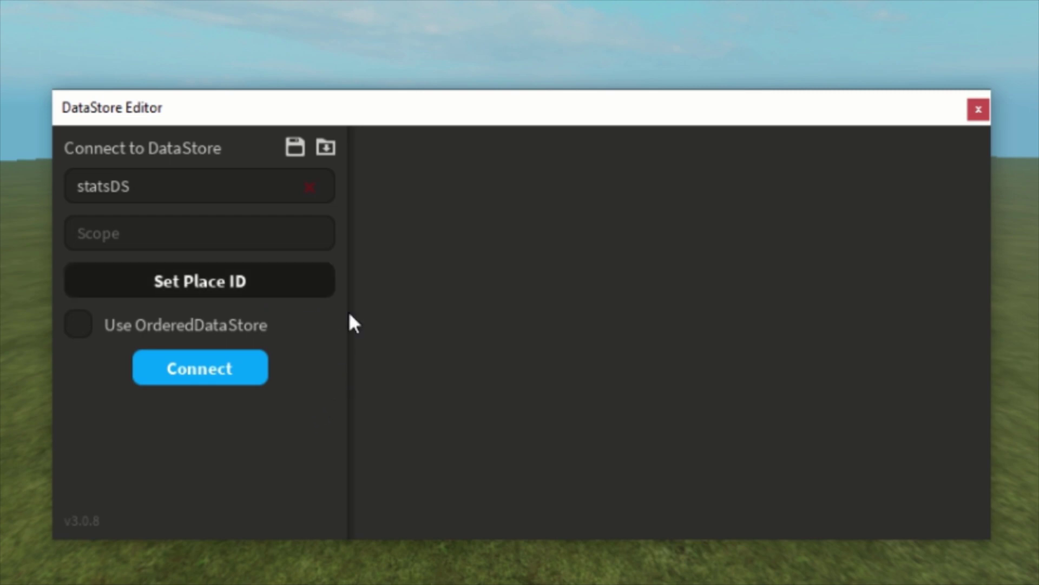
Step: Connect to statsDS and load the pasted UserId-stats key, showing the array 30, 10, 2
click(227, 374)
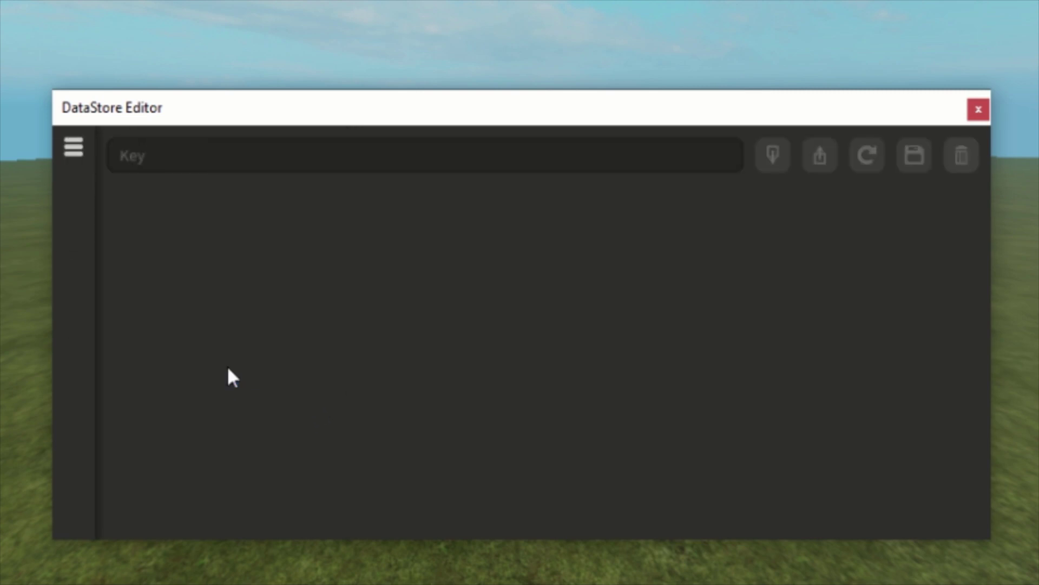
click(200, 157)
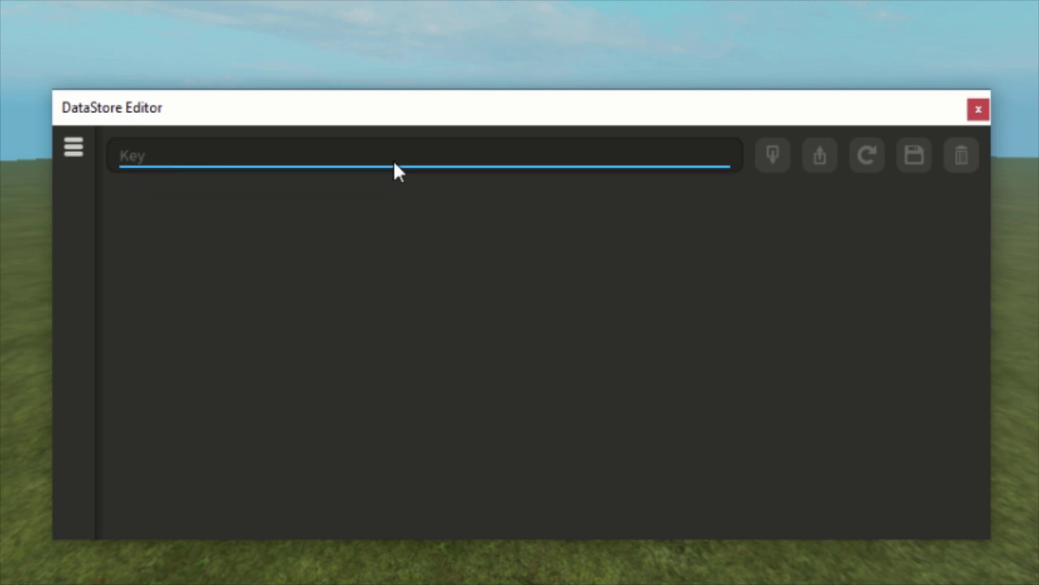
key(ctrl+v)
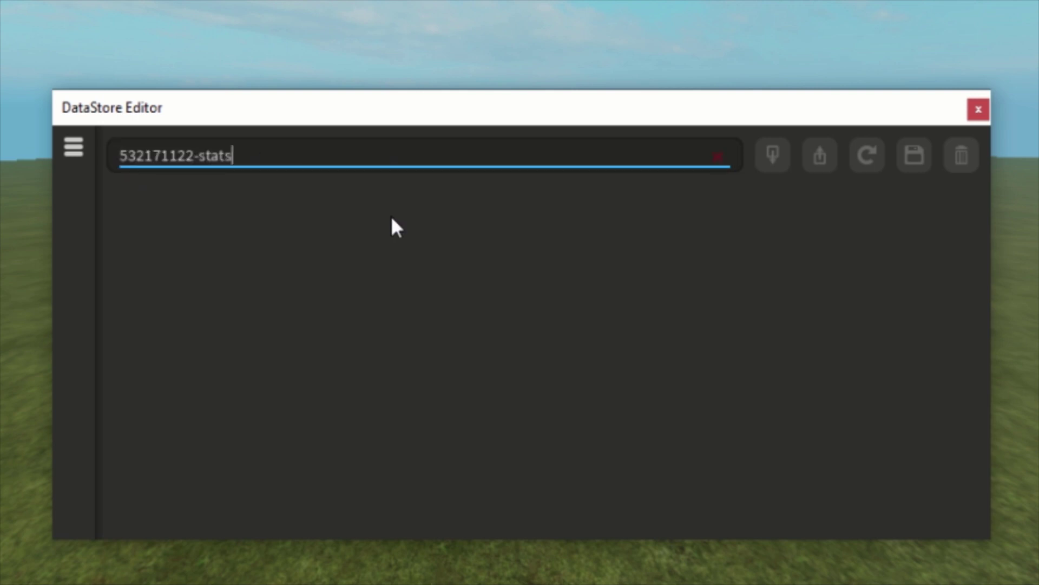
key(Return)
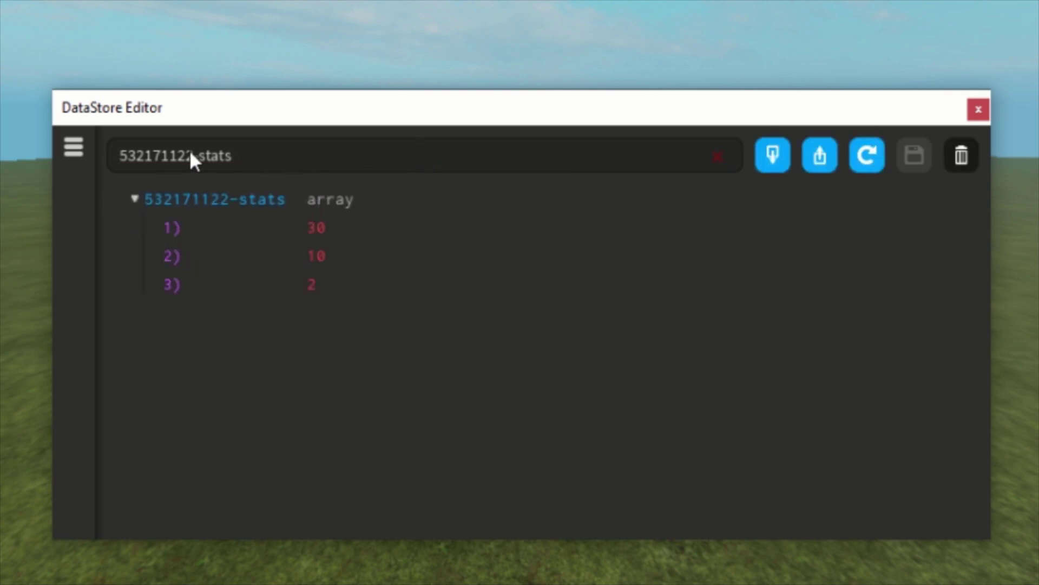
click(134, 199)
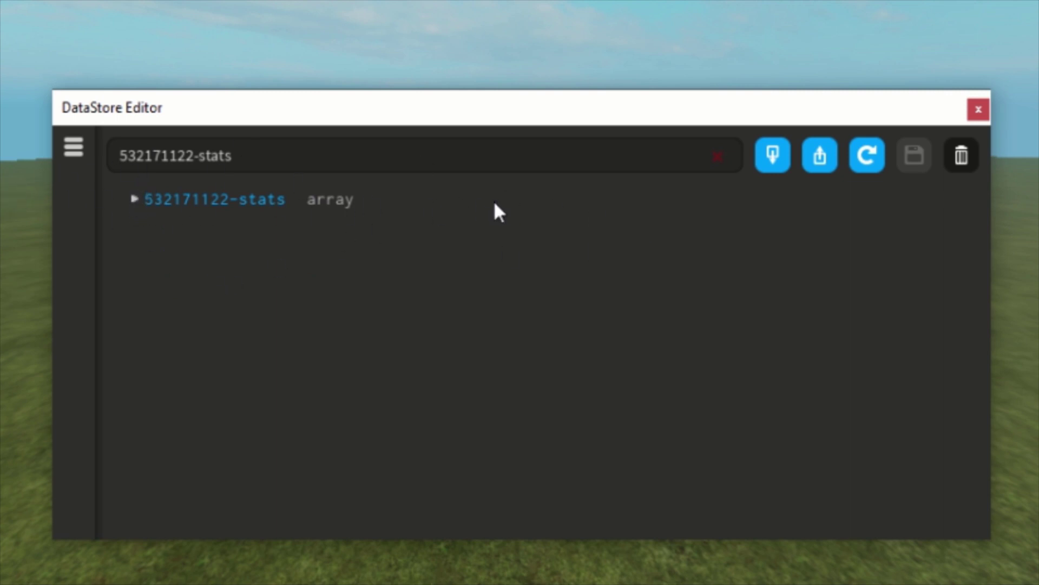
click(134, 199)
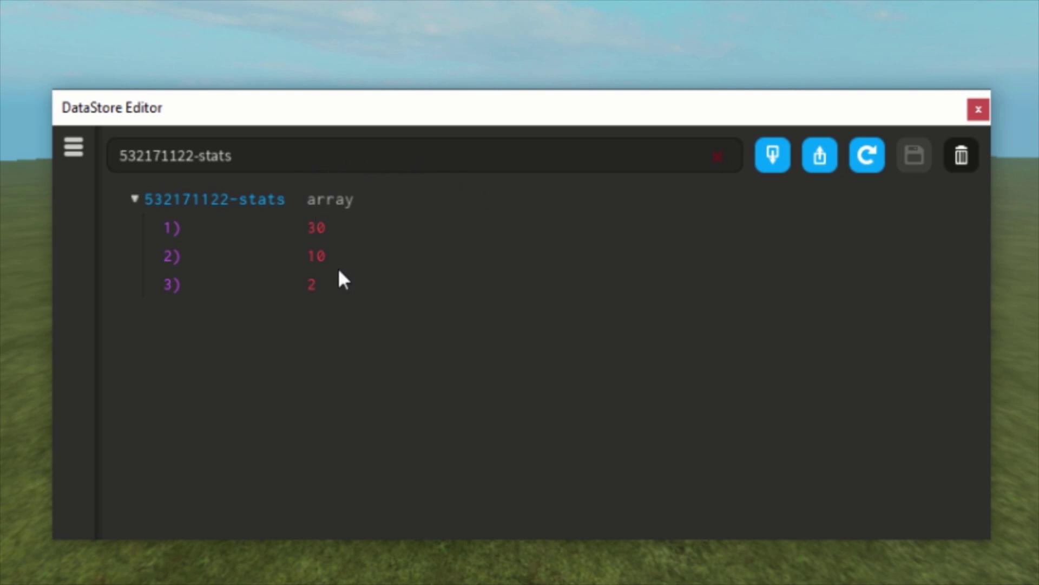
click(134, 198)
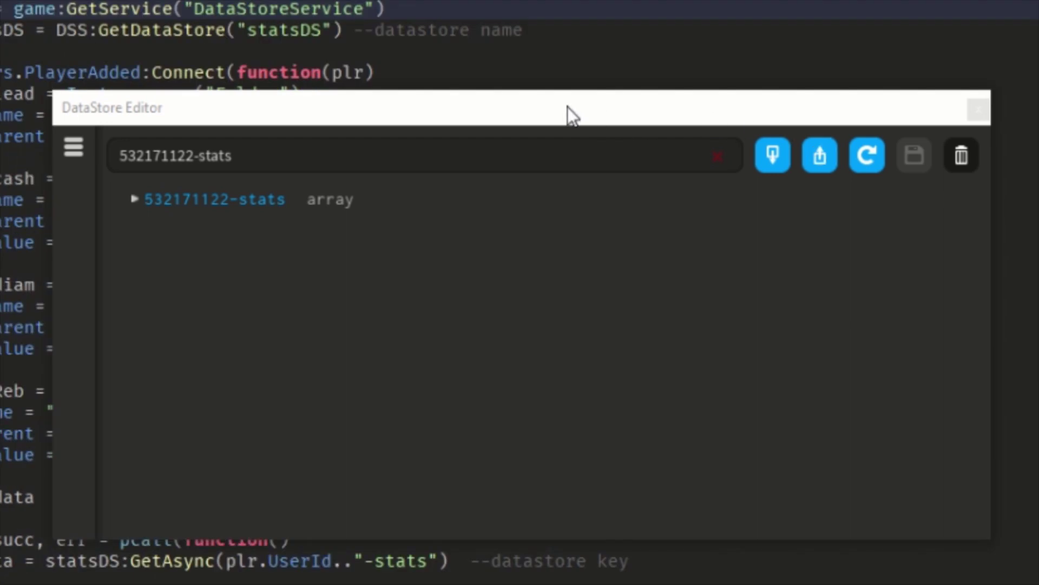
drag(567, 106, 949, 31)
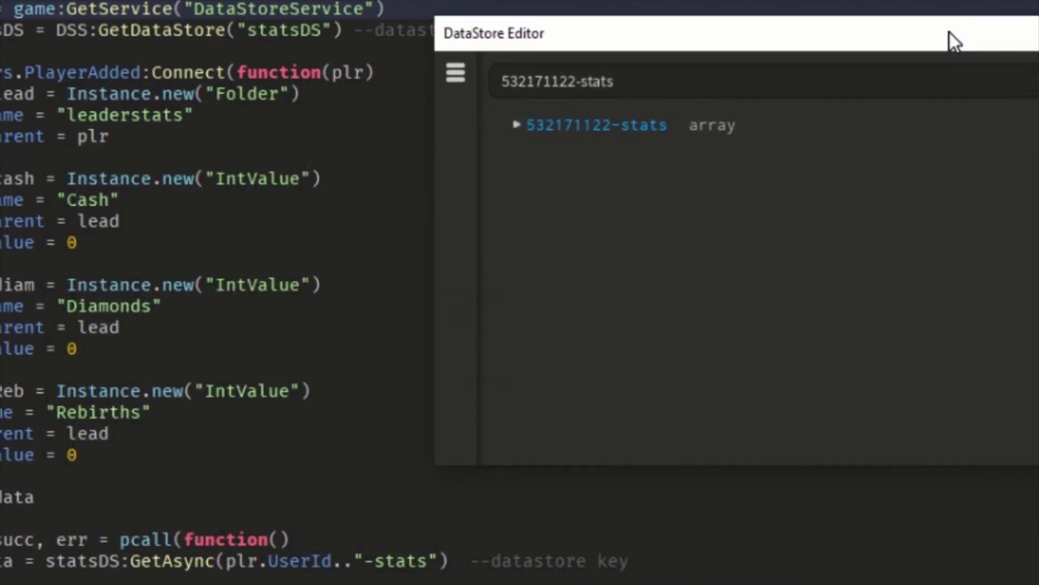
click(516, 127)
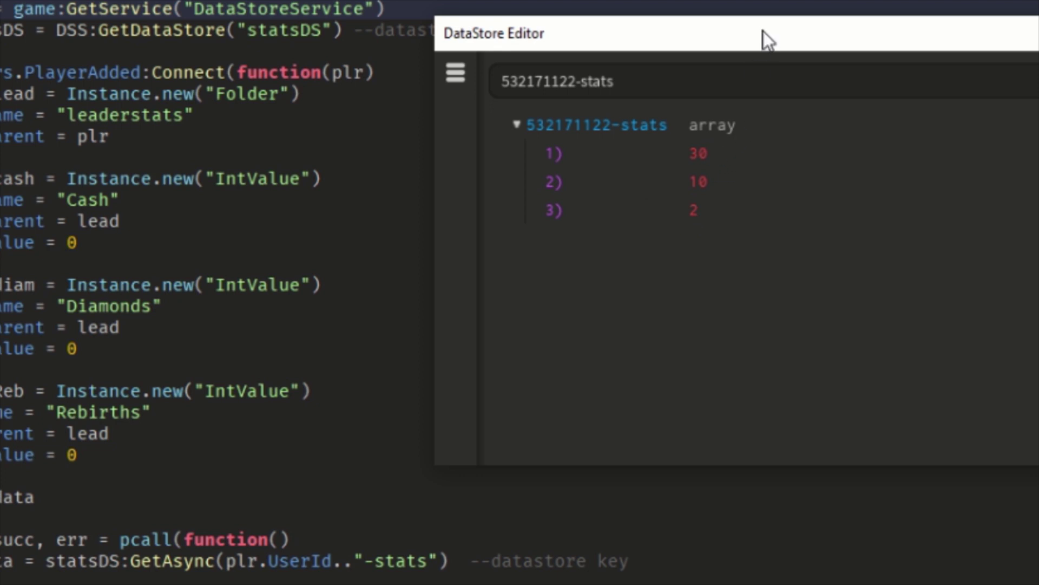
click(140, 2)
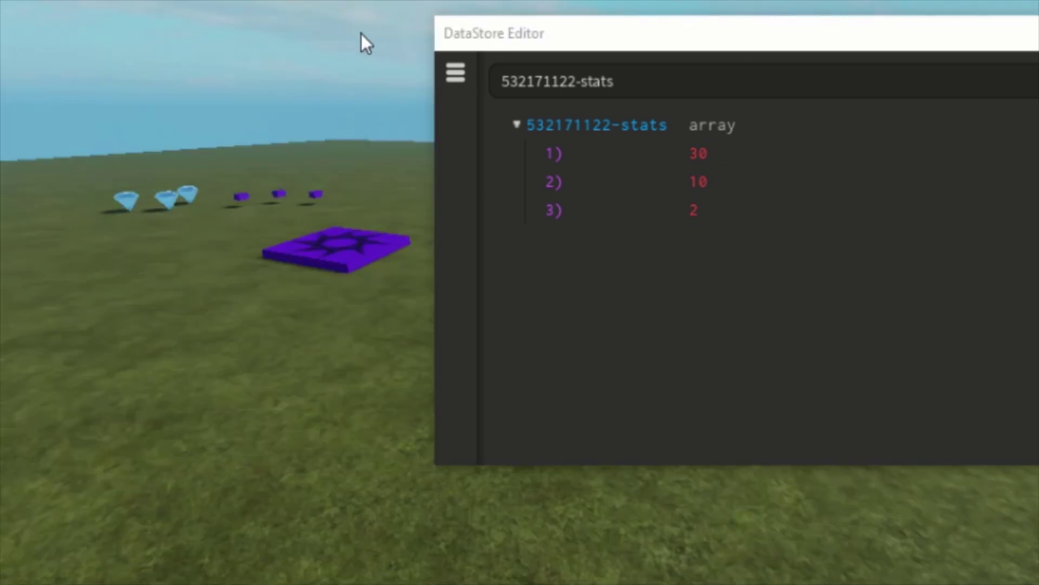
drag(559, 40, 147, 52)
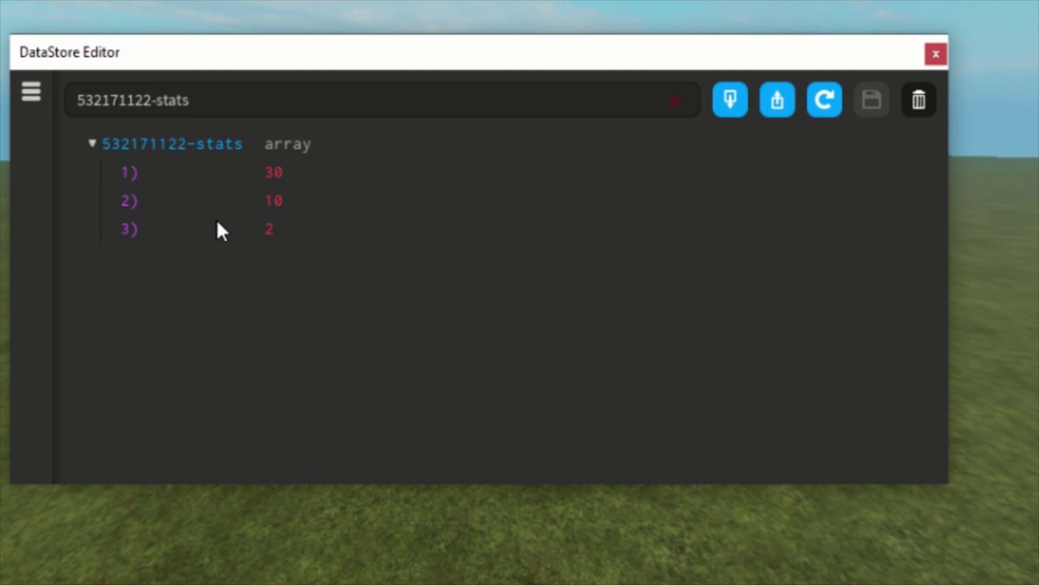
Step: Expand the stats array to list 30, 10 and 2, checking its Insert First/Insert Last menu
click(92, 143)
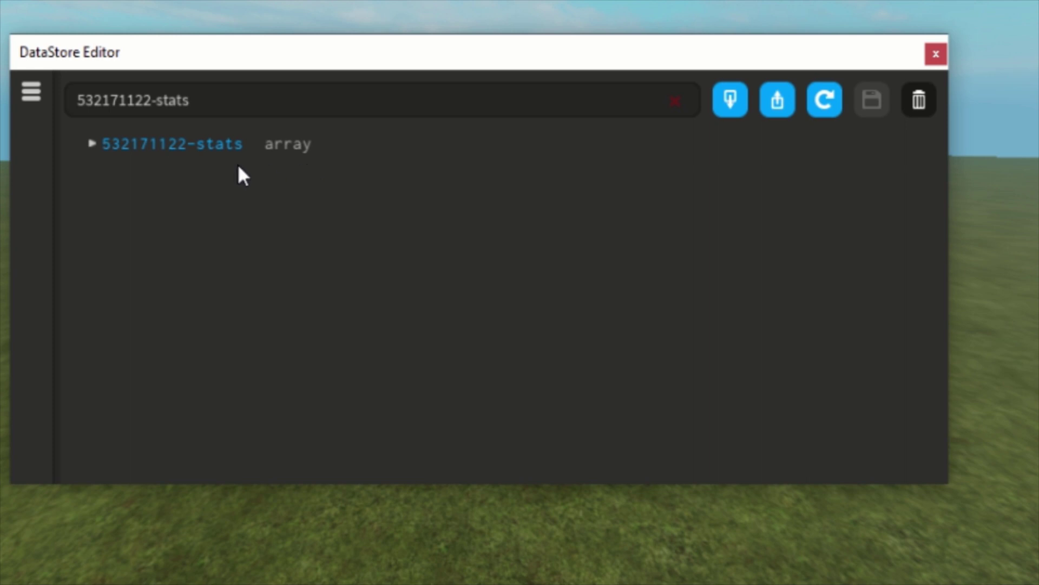
click(91, 143)
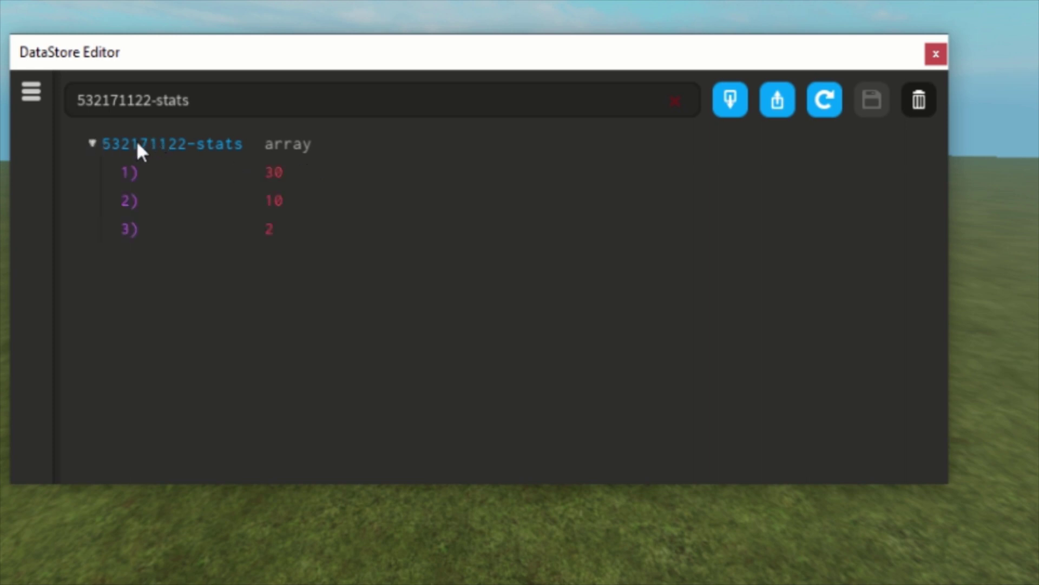
click(98, 143)
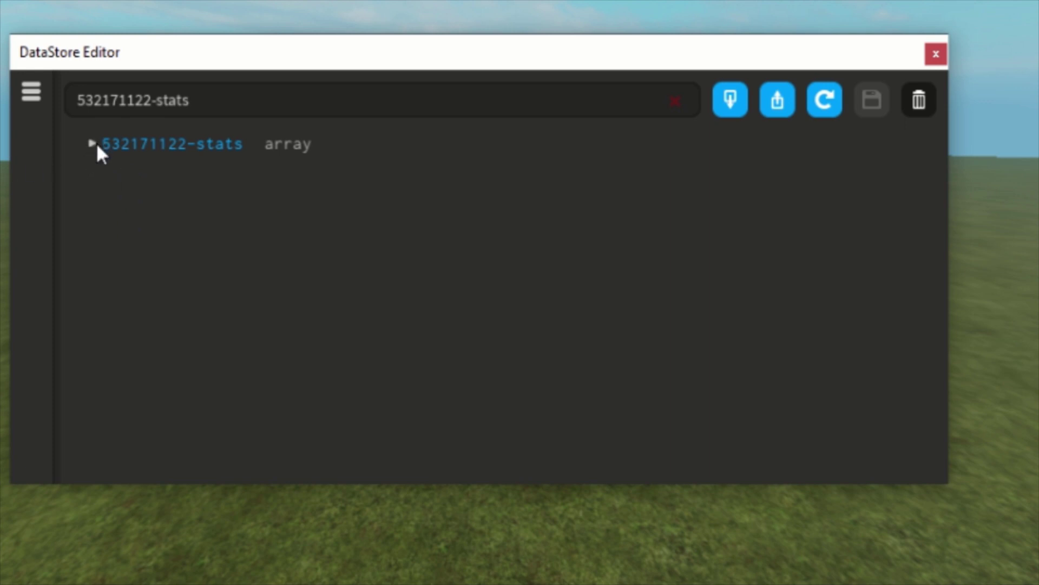
right_click(184, 142)
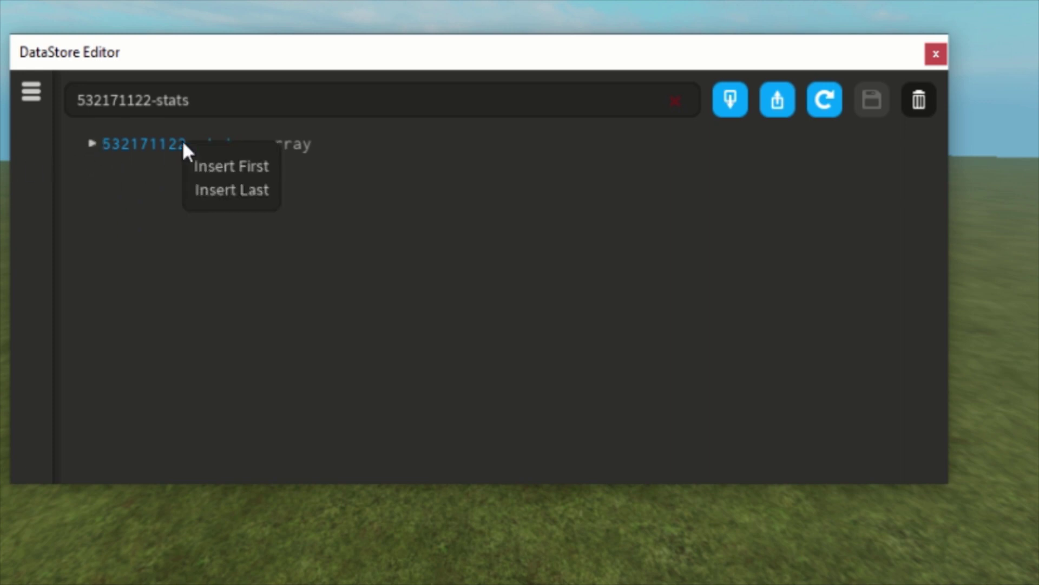
click(379, 210)
click(92, 143)
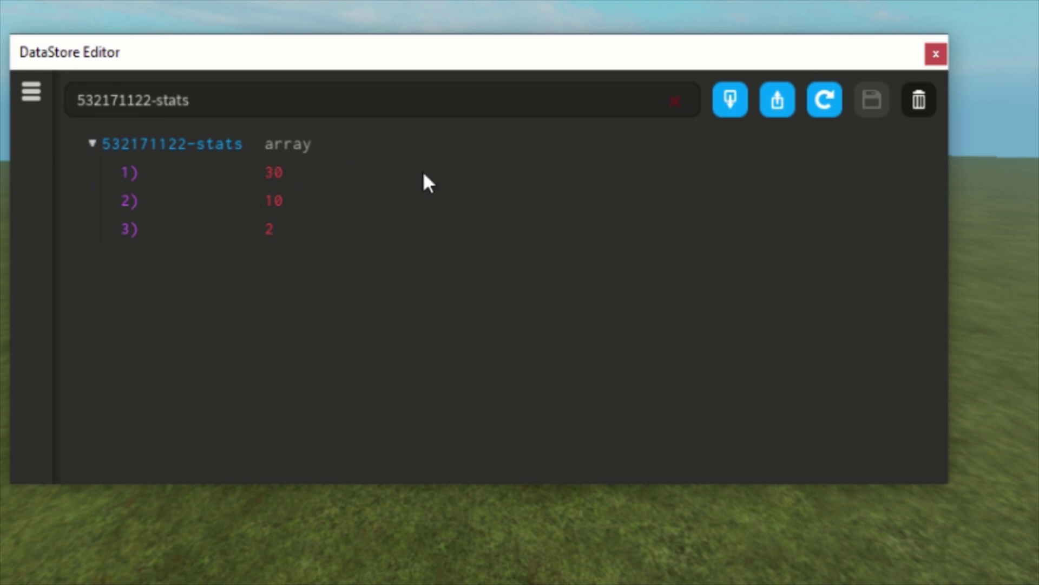
Step: Change the first stats value from 30 to 25 and save the array 25, 10, 2
click(275, 172)
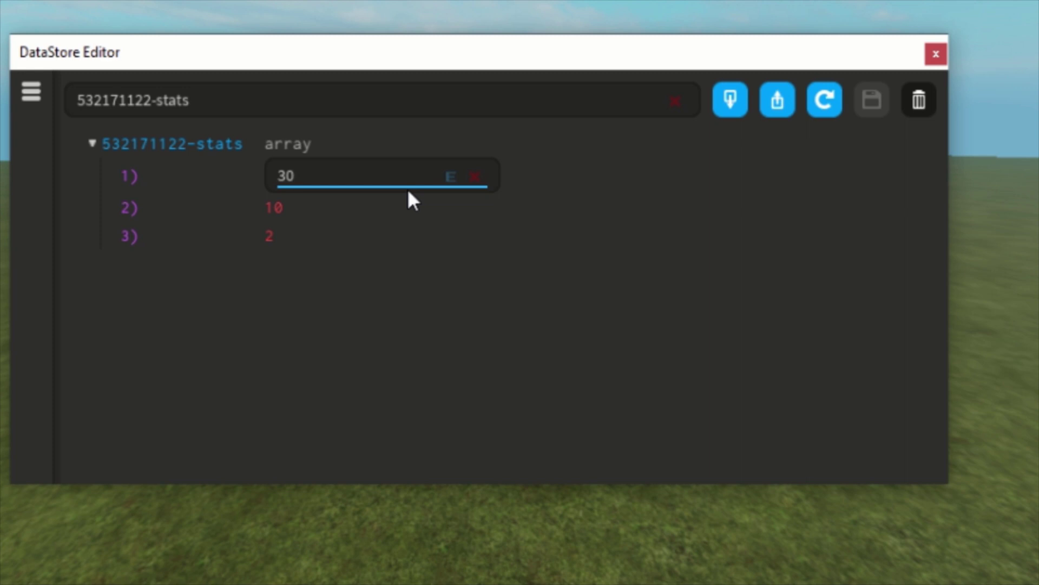
key(BackSpace)
key(BackSpace)
text(25)
key(Return)
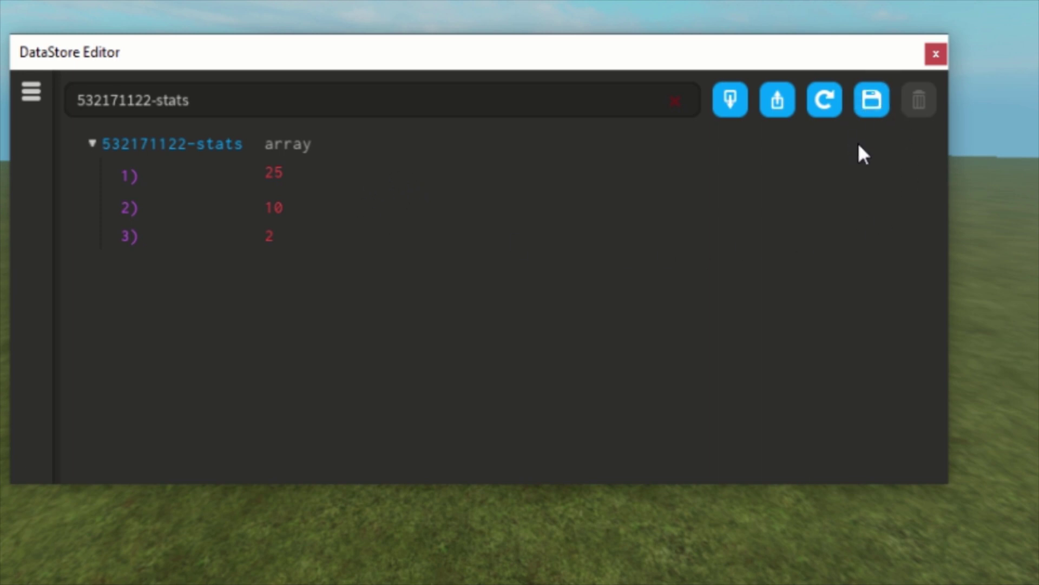
click(870, 103)
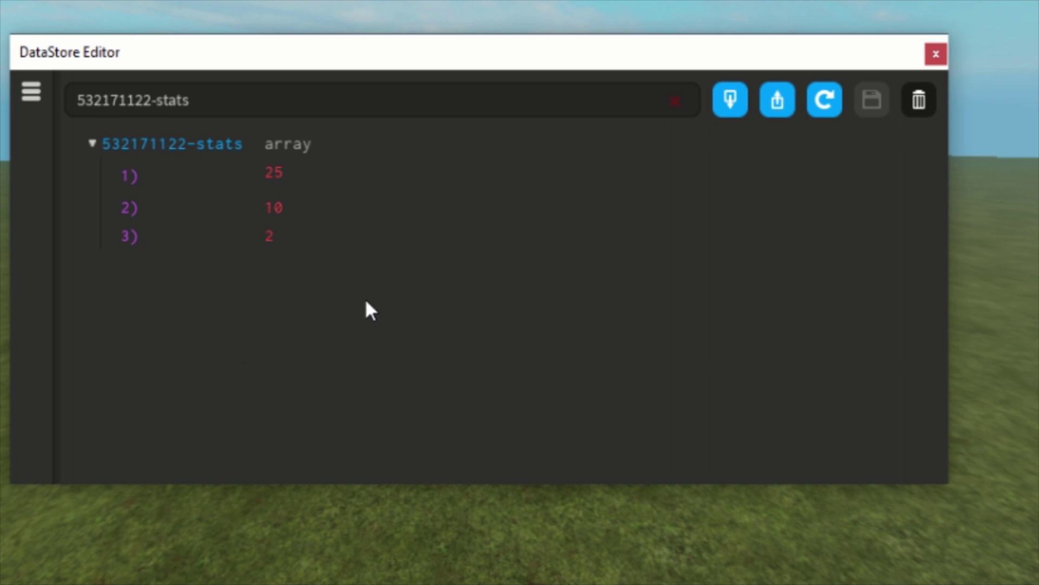
click(278, 173)
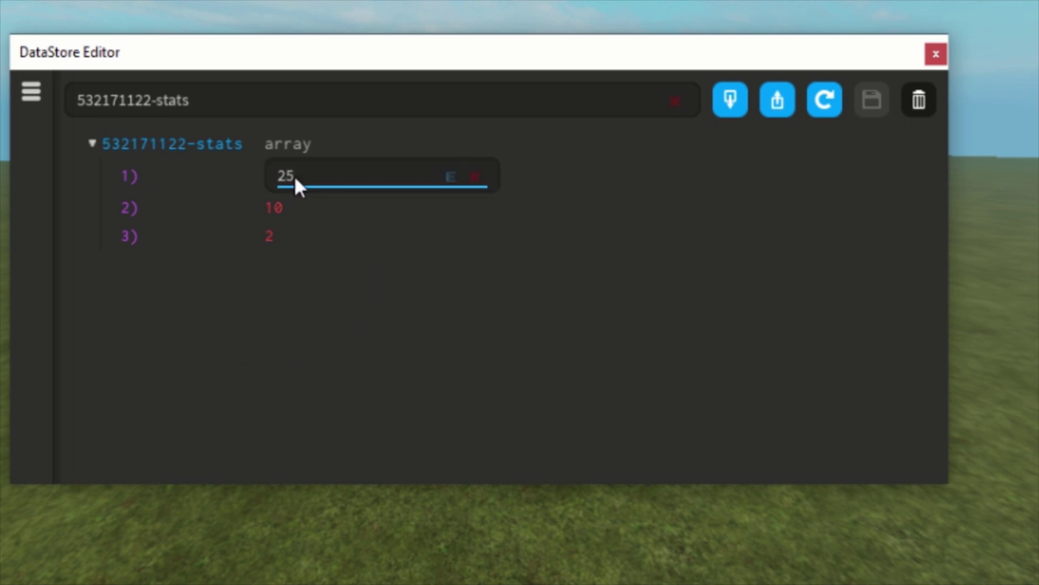
click(451, 178)
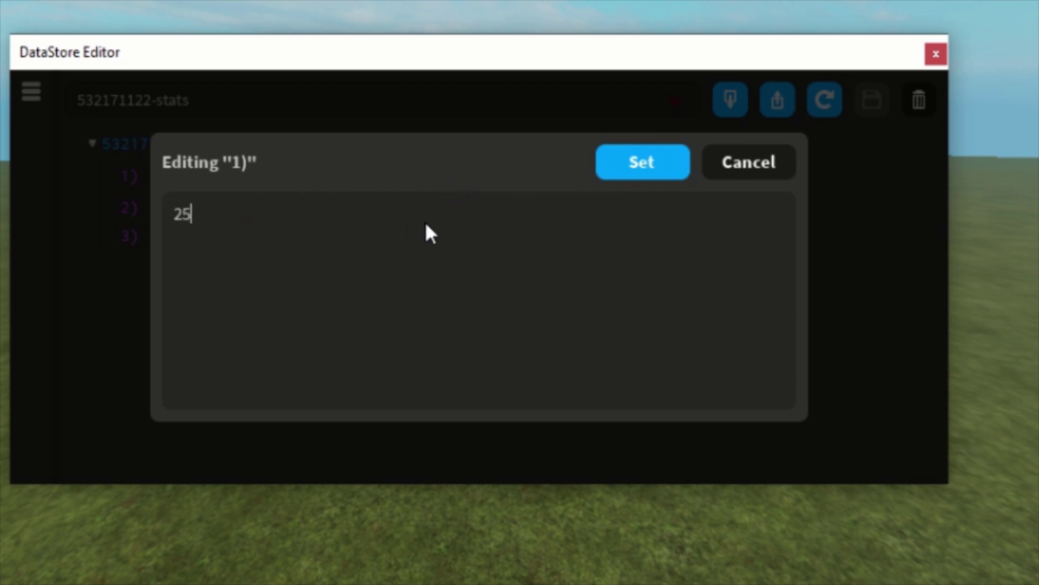
key(Return)
text(hello world)
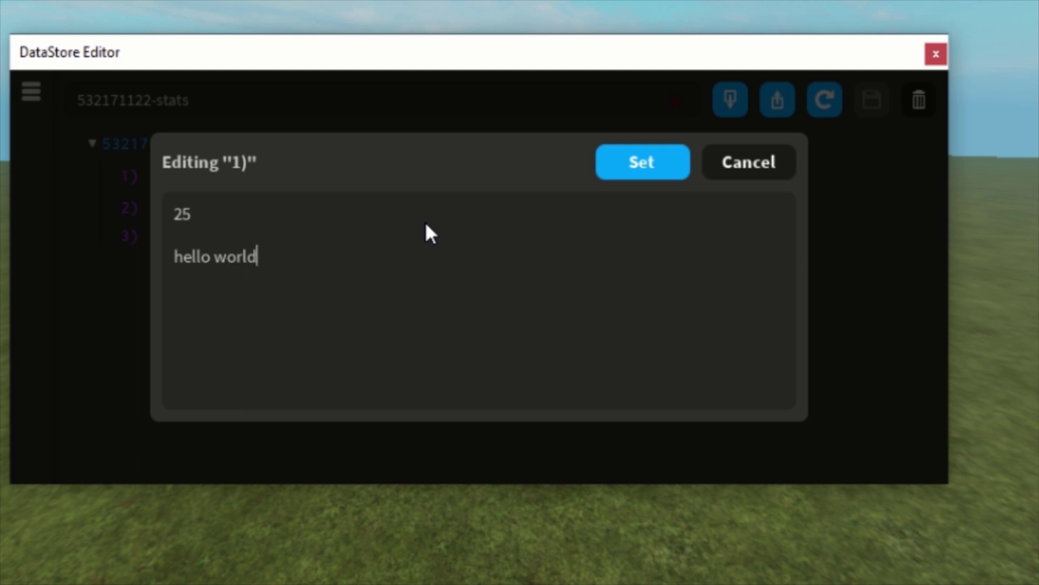
click(633, 163)
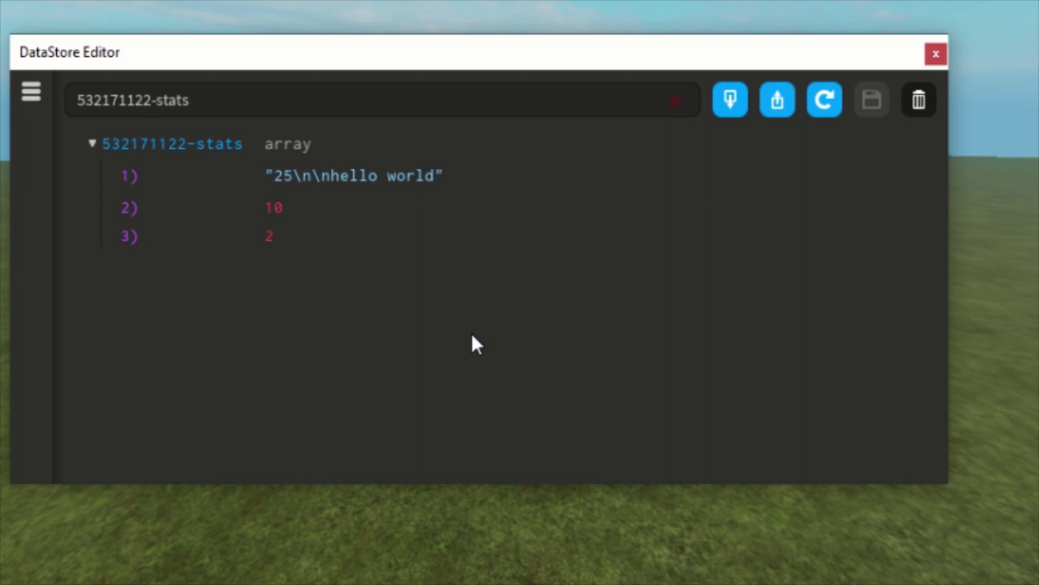
click(826, 98)
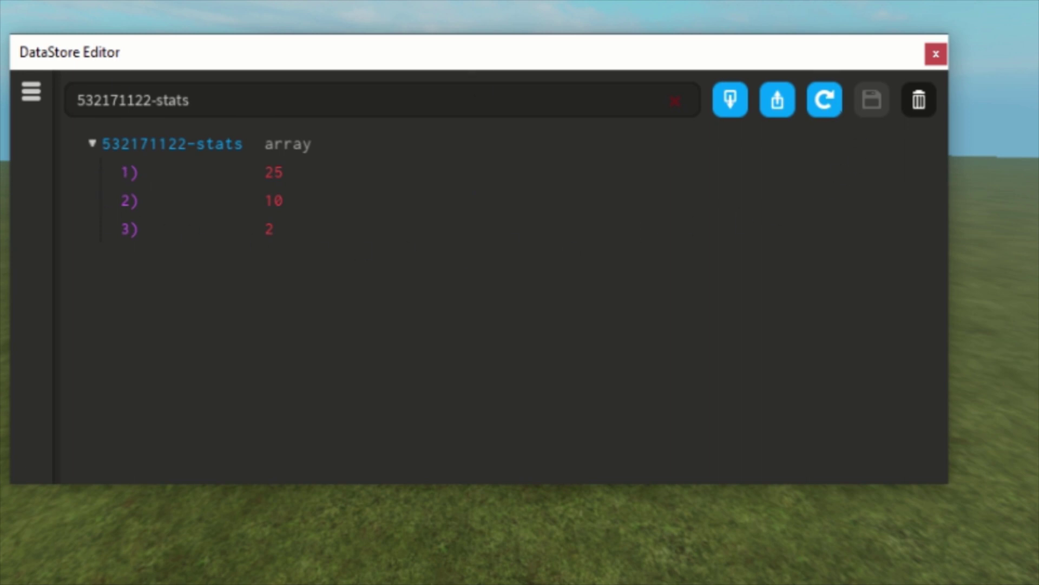
click(677, 104)
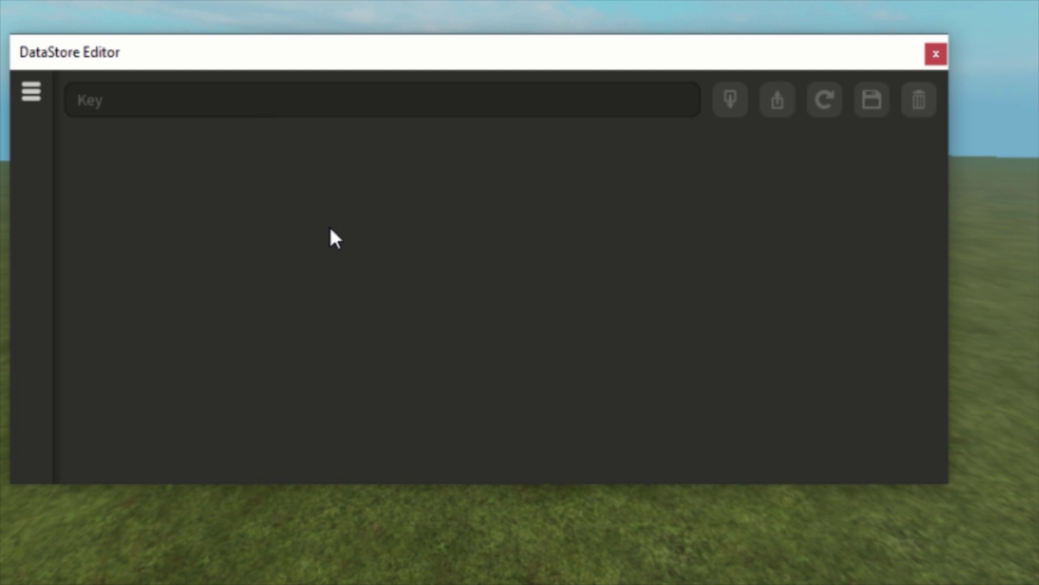
click(378, 92)
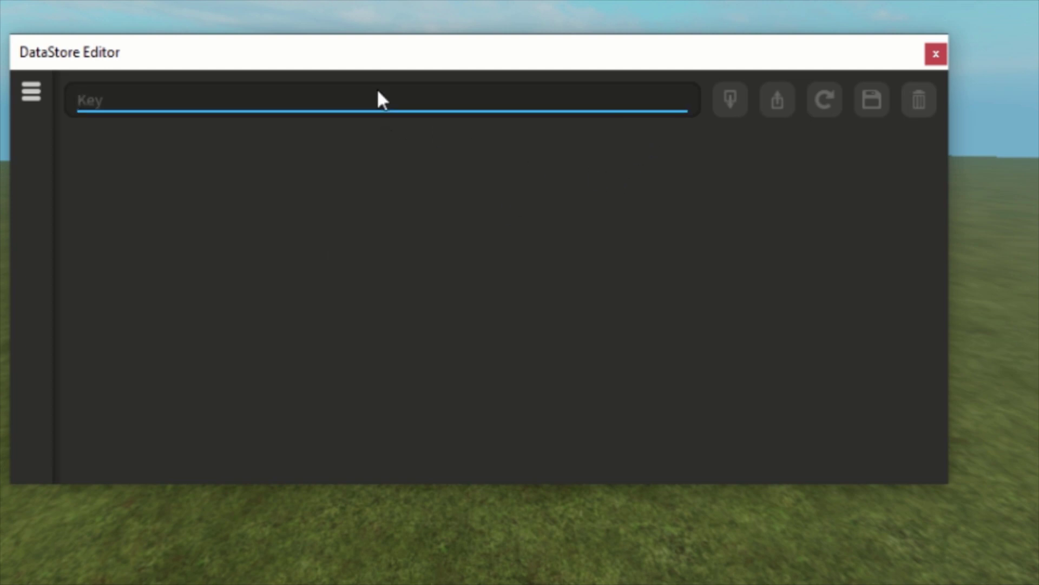
text(532171122-stats)
key(Return)
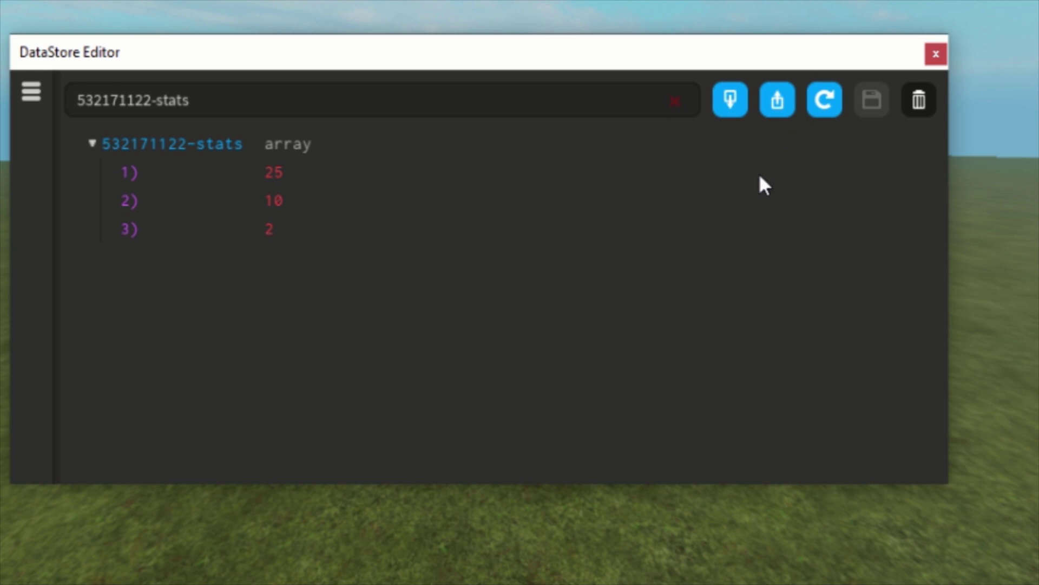
Step: Start deleting the player's stats key, then cancel so it keeps 25, 10 and 2
click(927, 111)
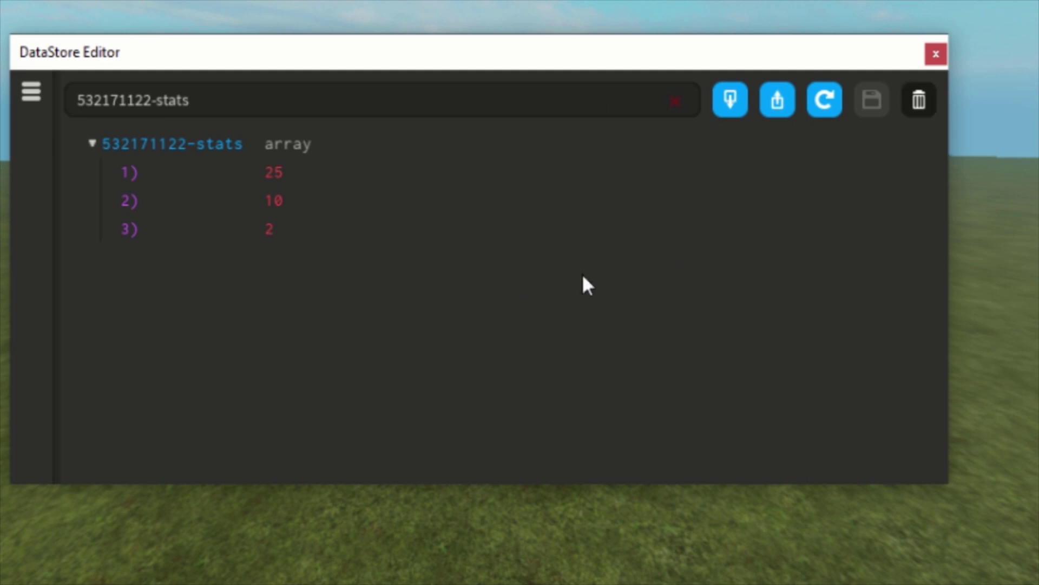
click(927, 101)
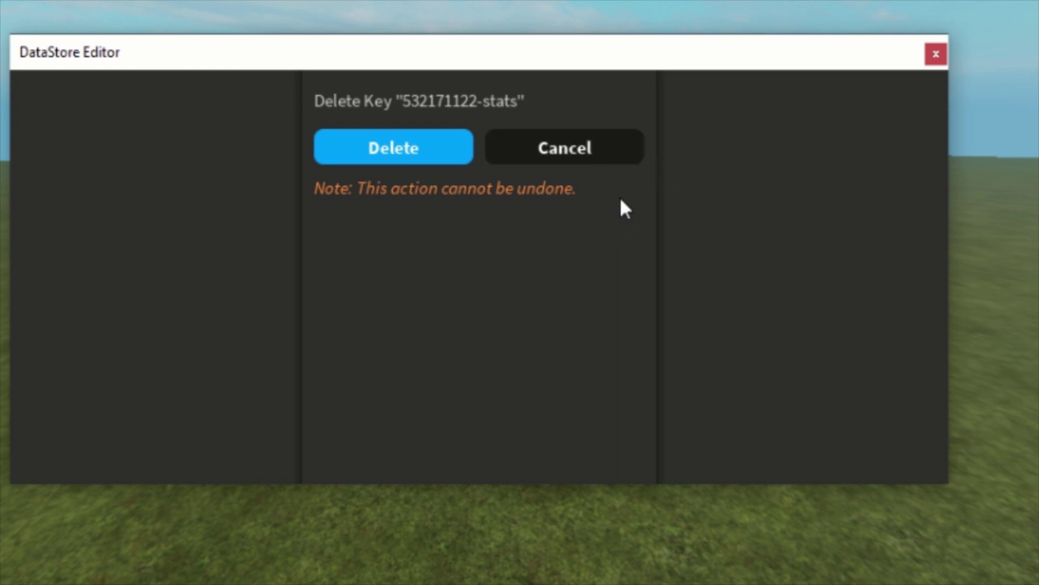
click(585, 150)
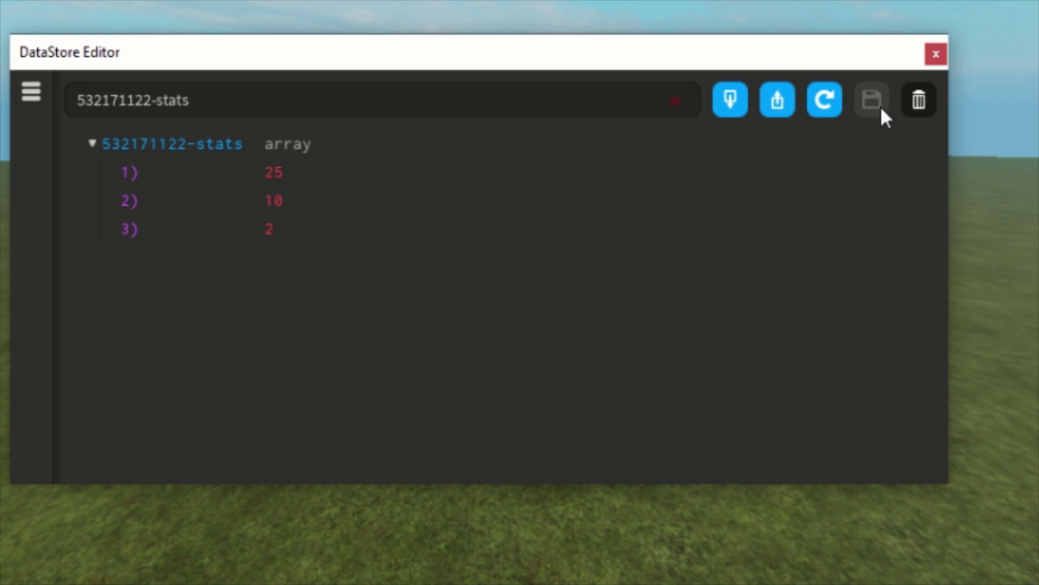
Step: Close the DataStore Editor and walk the avatar off the purple pad toward the coins
click(940, 52)
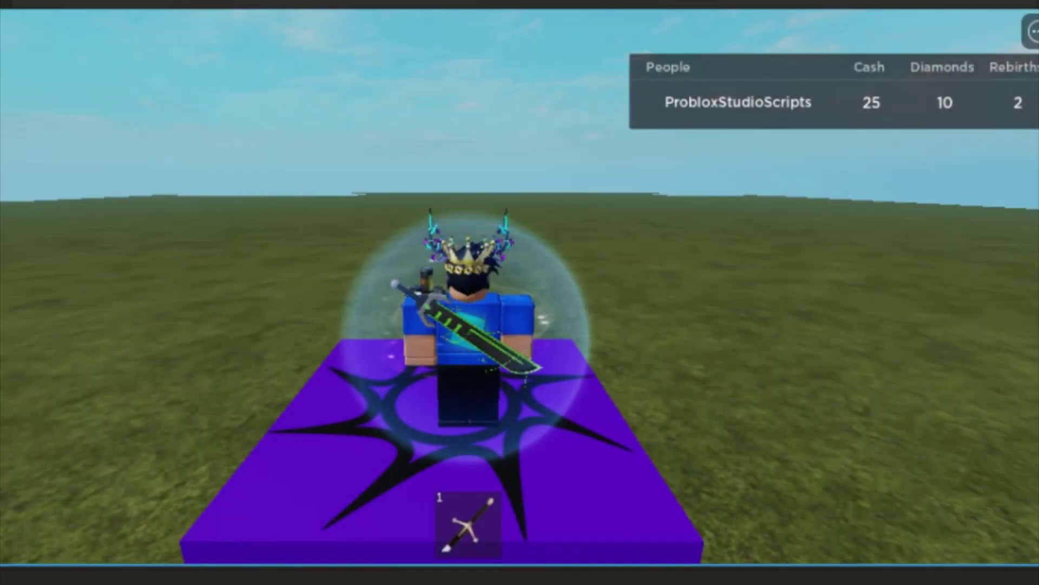
right_drag(515, 183, 515, 184)
key(w)
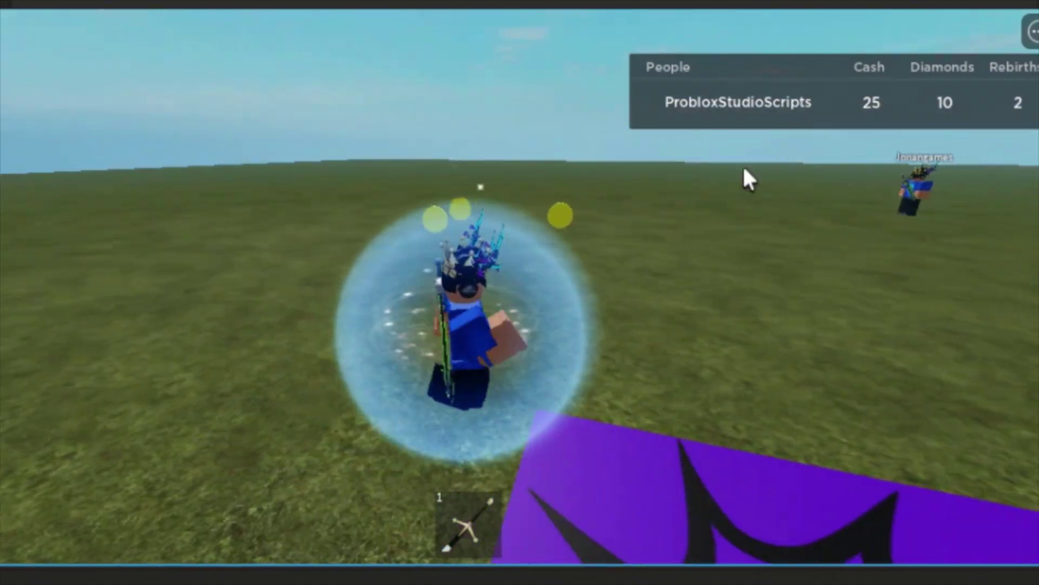
right_drag(643, 257, 649, 247)
key(s)
Step: Collect coins, diamonds and purple blocks until Cash reads 55, Diamonds 25, Rebirths 5
key(w)
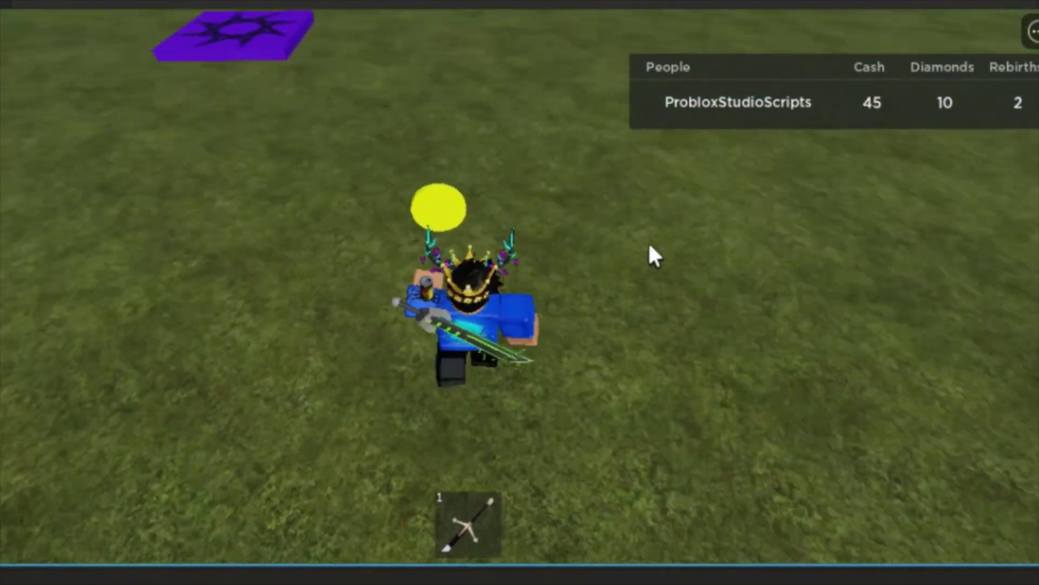
key(w)
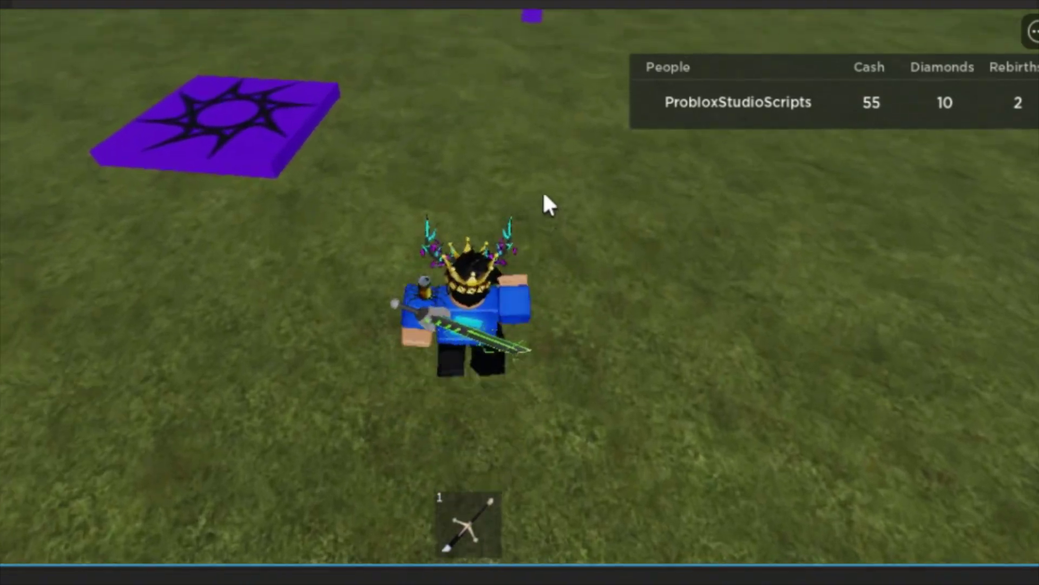
key(w)
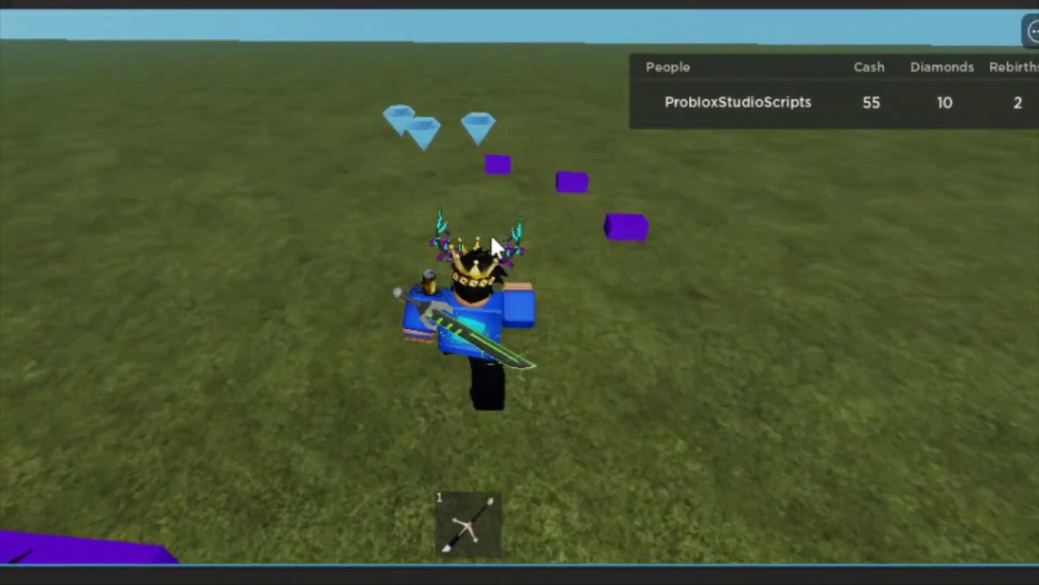
key(w)
mouse_move(491, 240)
right_down()
mouse_move(485, 221)
mouse_move(494, 230)
mouse_move(493, 221)
right_up()
key(w)
key(w)
key(w)
key(w)
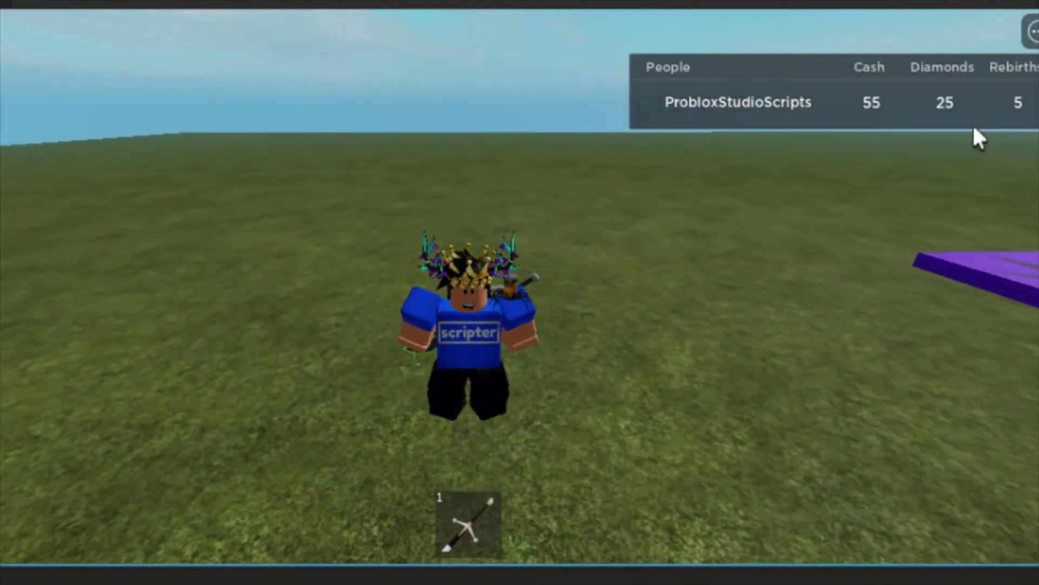
Step: Leave the running play test
key(Escape)
key(l)
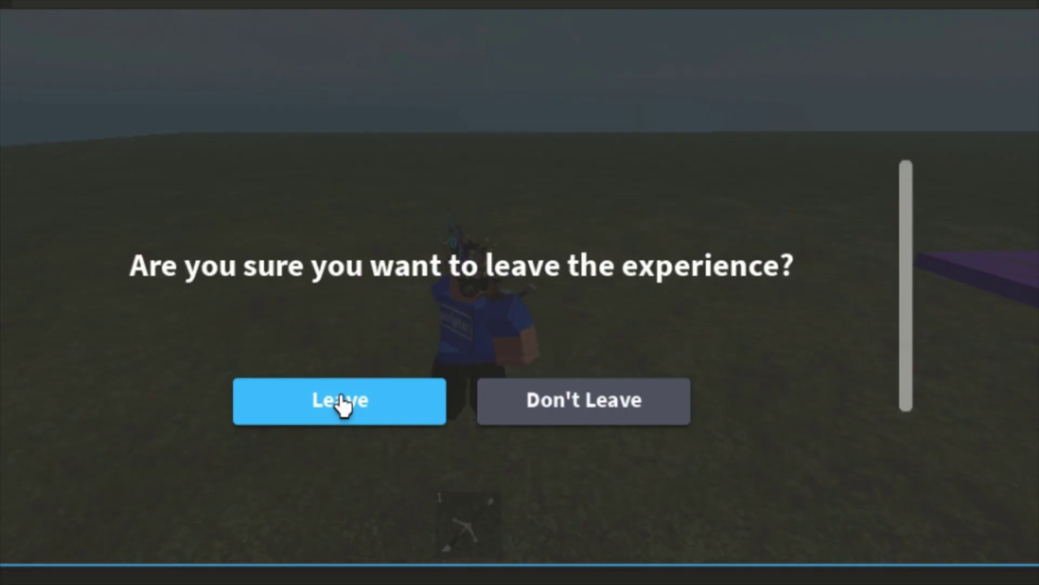
click(342, 403)
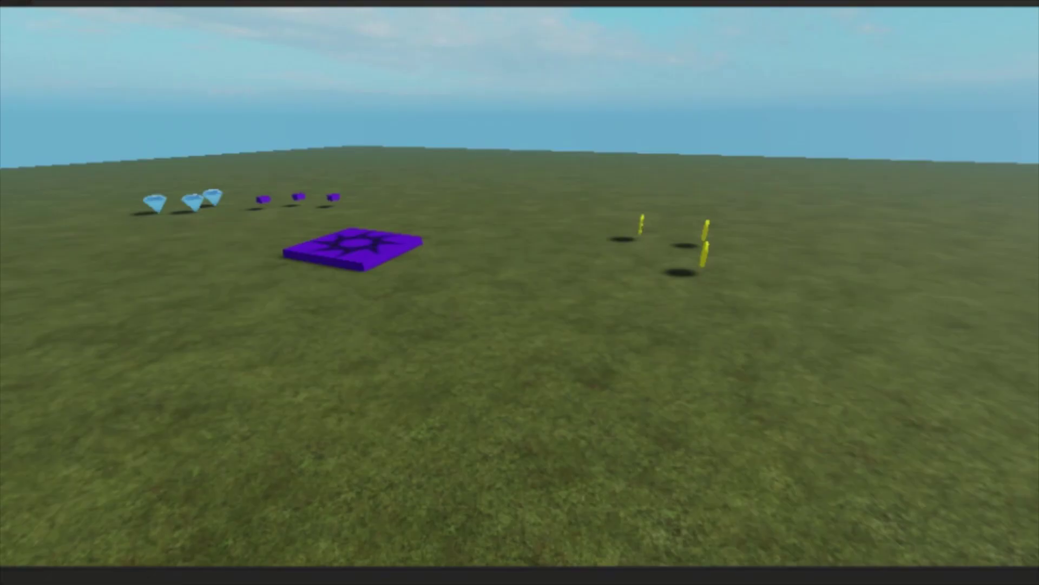
Step: Connect the DataStore Editor to statsDS and load the player's stats key
text(tats)
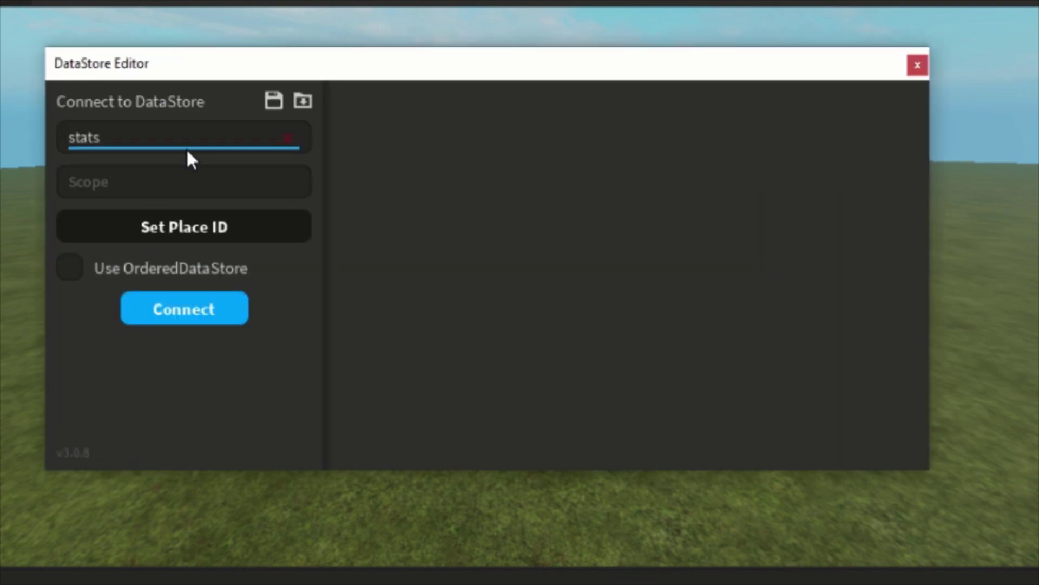
text(DS)
click(235, 313)
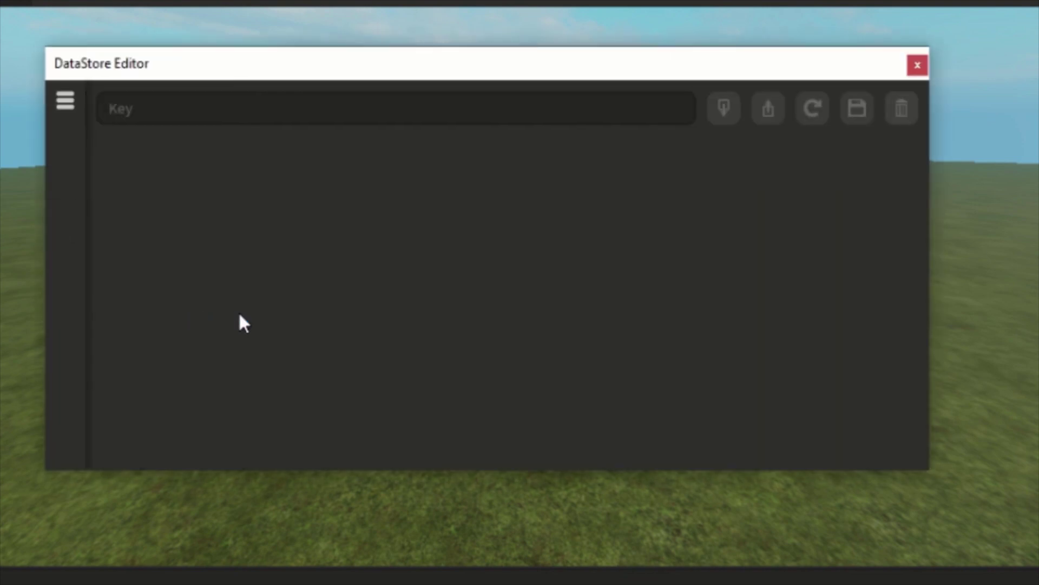
click(381, 118)
text(532171122-stats)
key(Return)
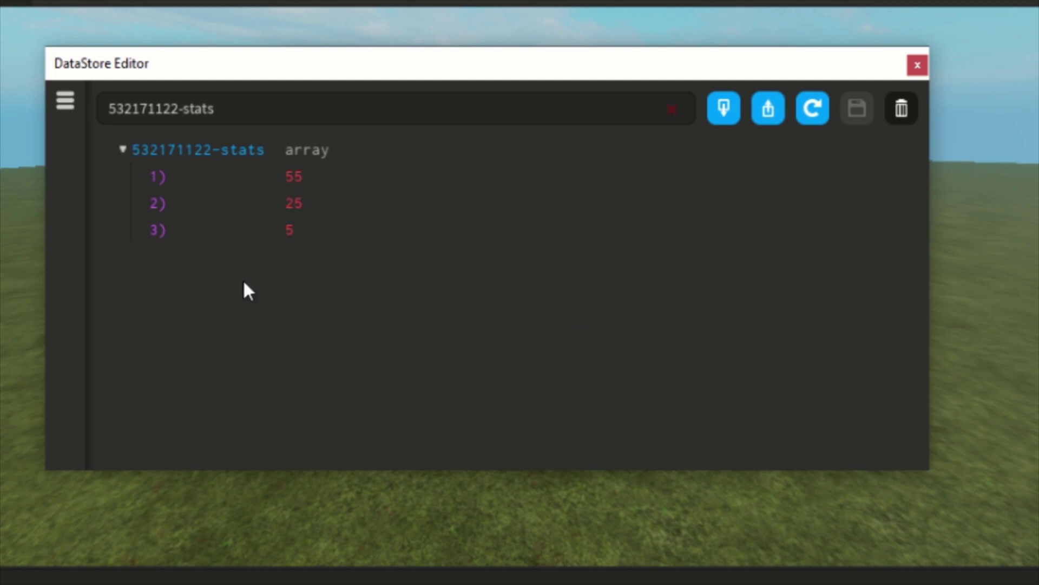
Step: Collapse the stats array and change the key to 1234-stats, which shows No Data
click(123, 149)
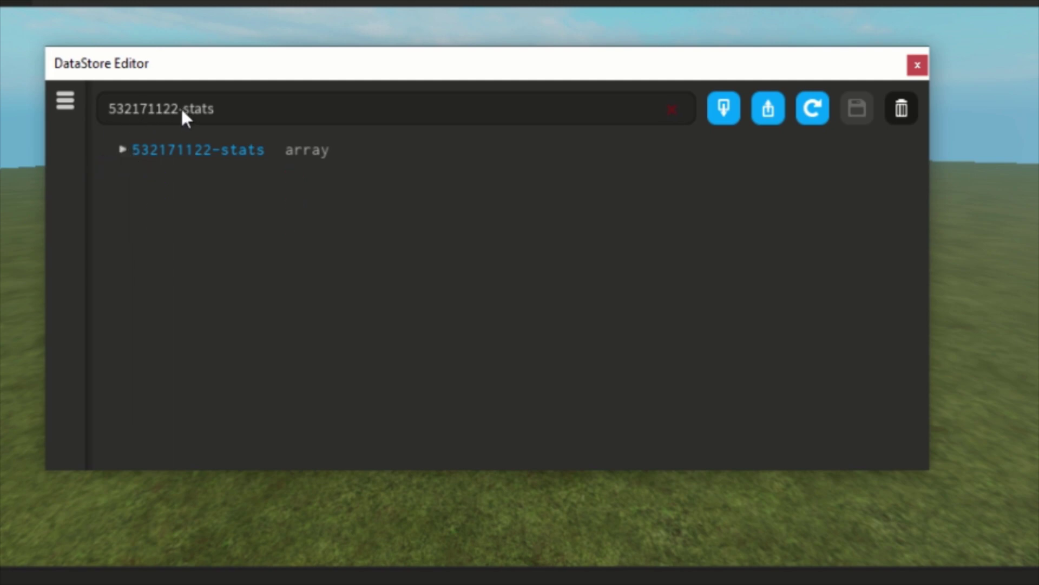
drag(178, 105, 11, 109)
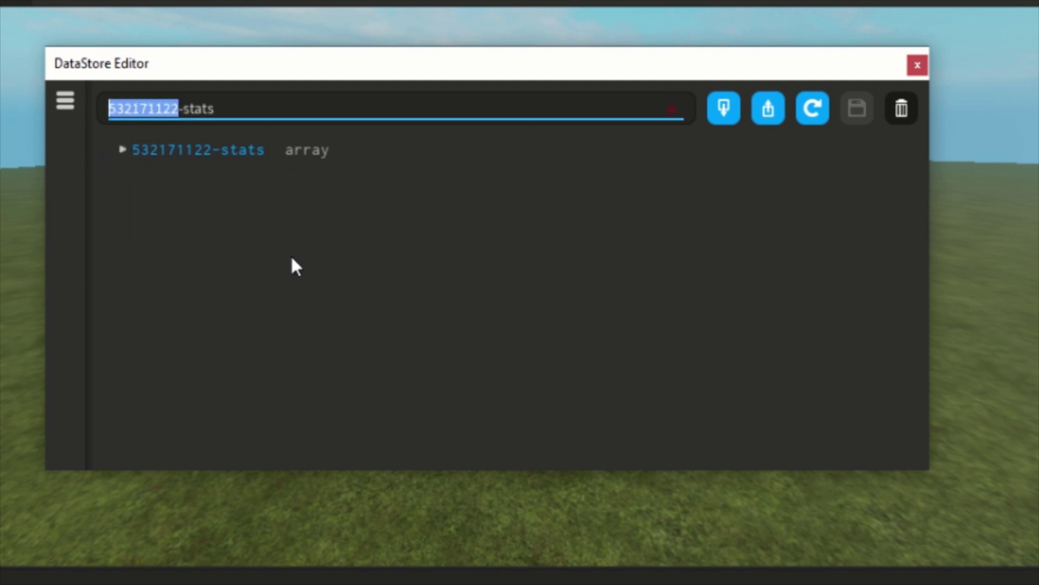
text(1234)
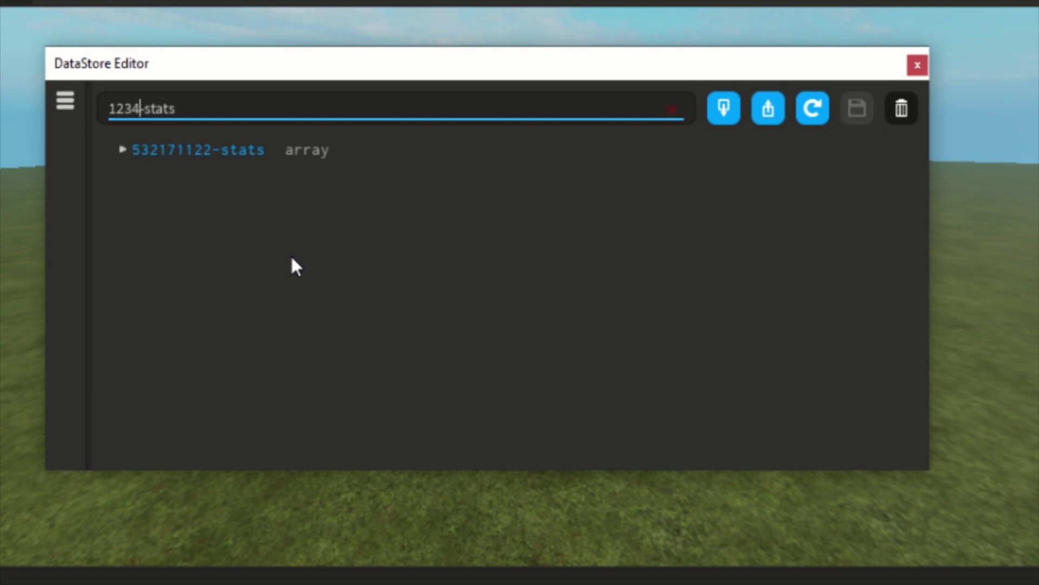
key(Return)
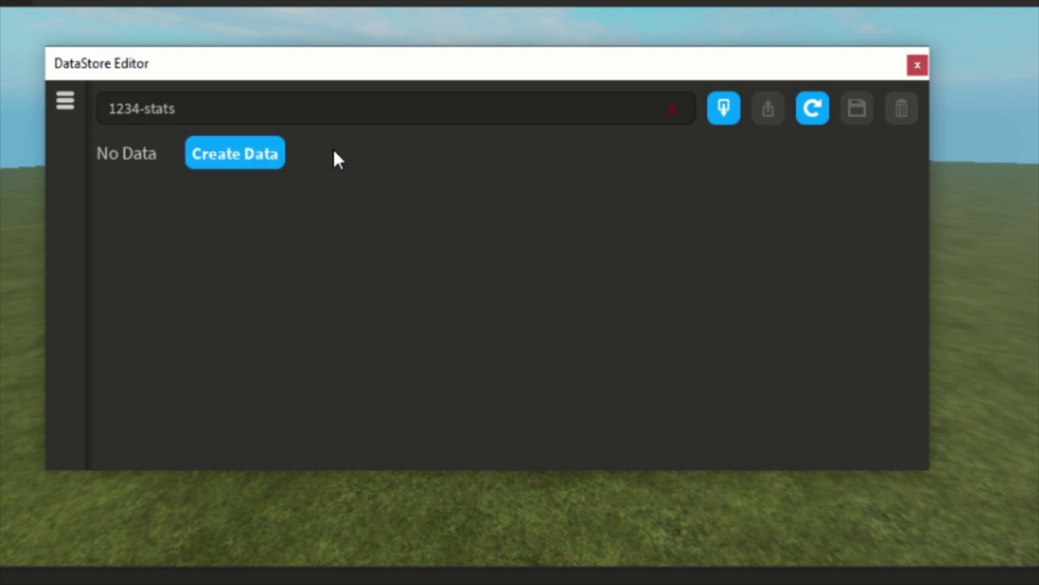
Step: Give 1234-stats a String value of 'Hello world' and save it
click(278, 153)
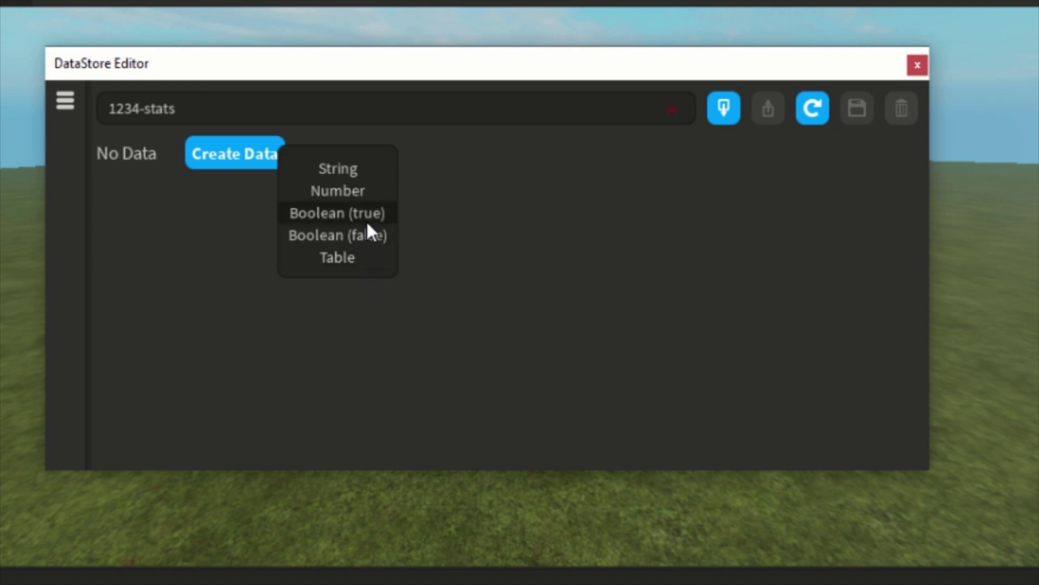
click(368, 171)
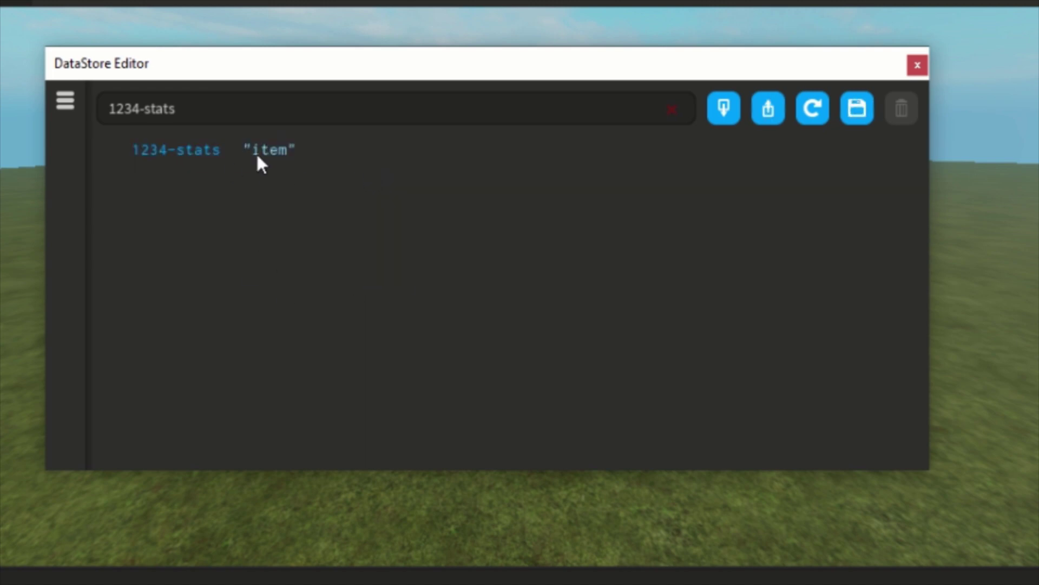
click(276, 147)
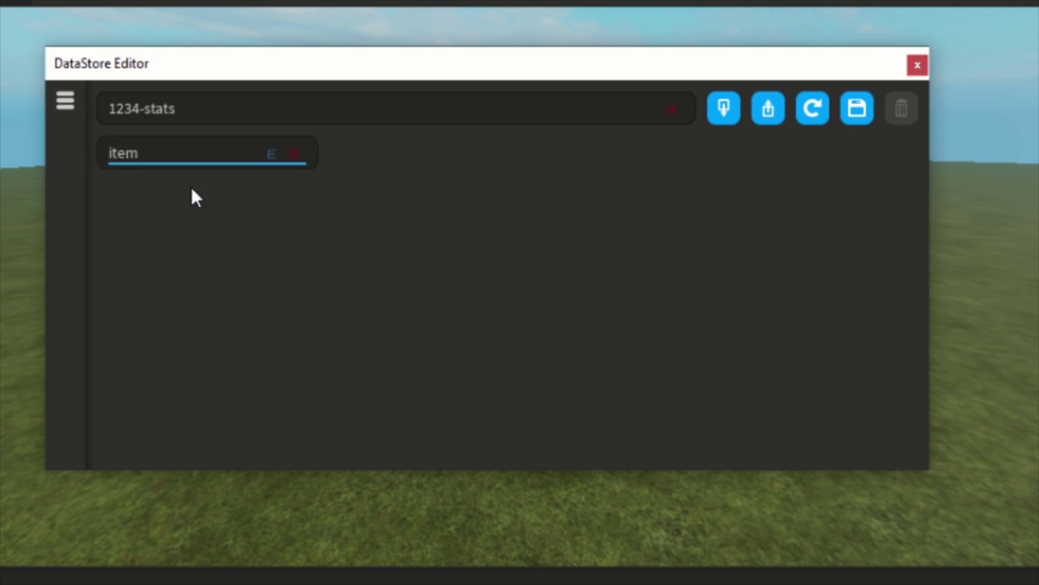
drag(147, 153, 26, 154)
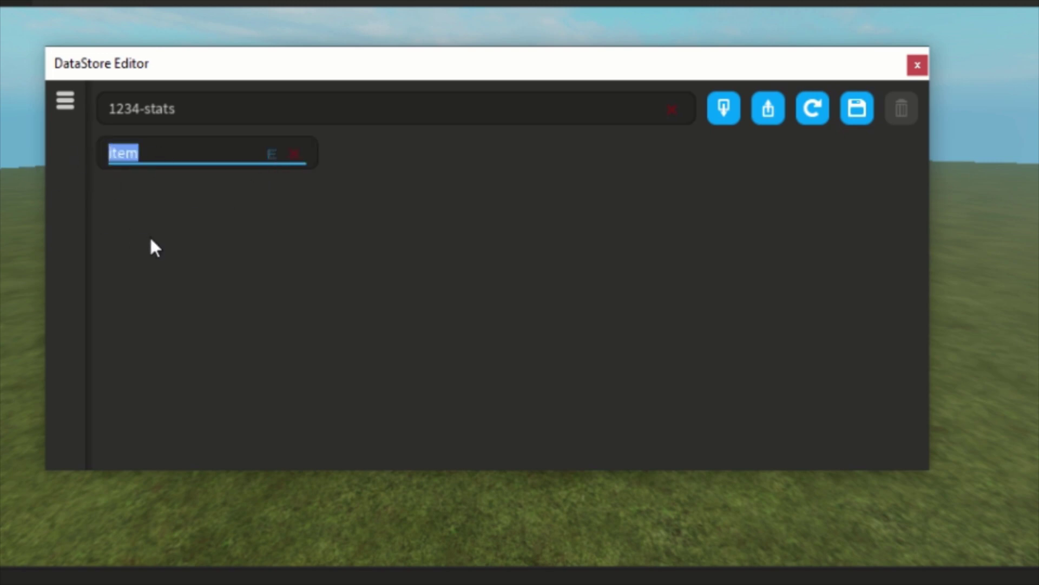
text(Hello world)
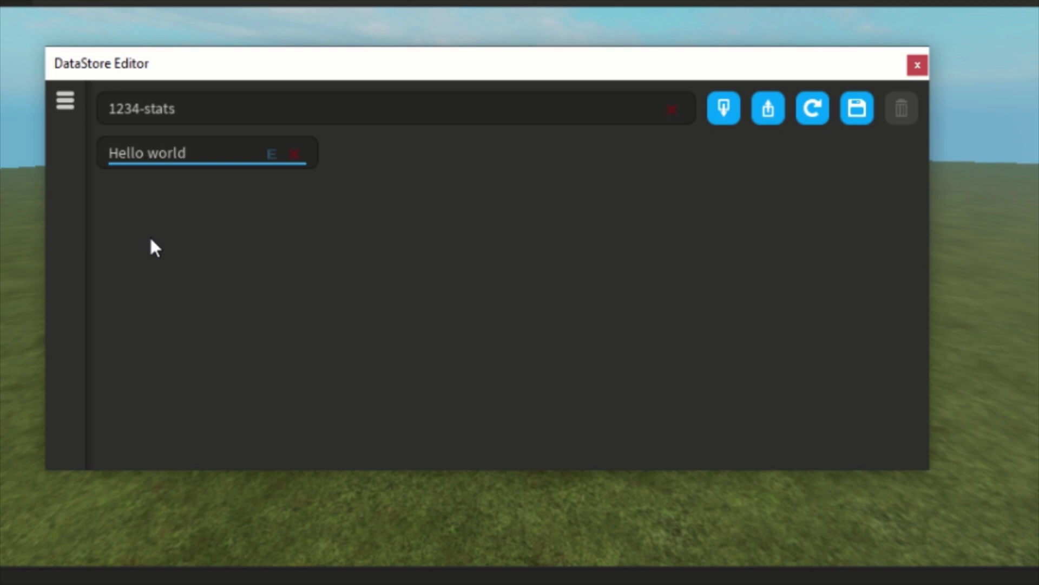
key(Return)
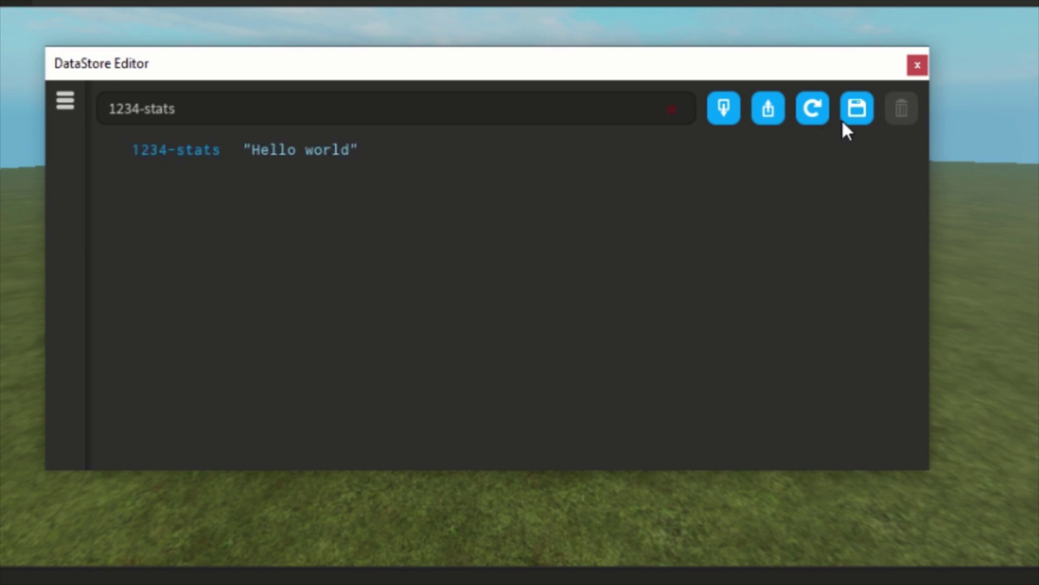
click(861, 111)
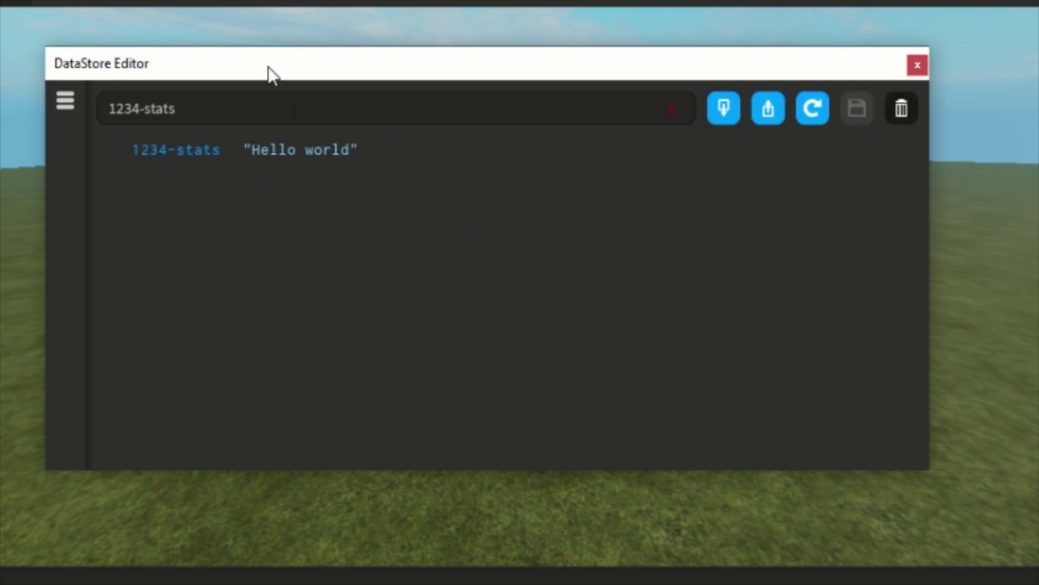
Step: Delete the stored 1234-stats key and create a new Number value for it
click(902, 110)
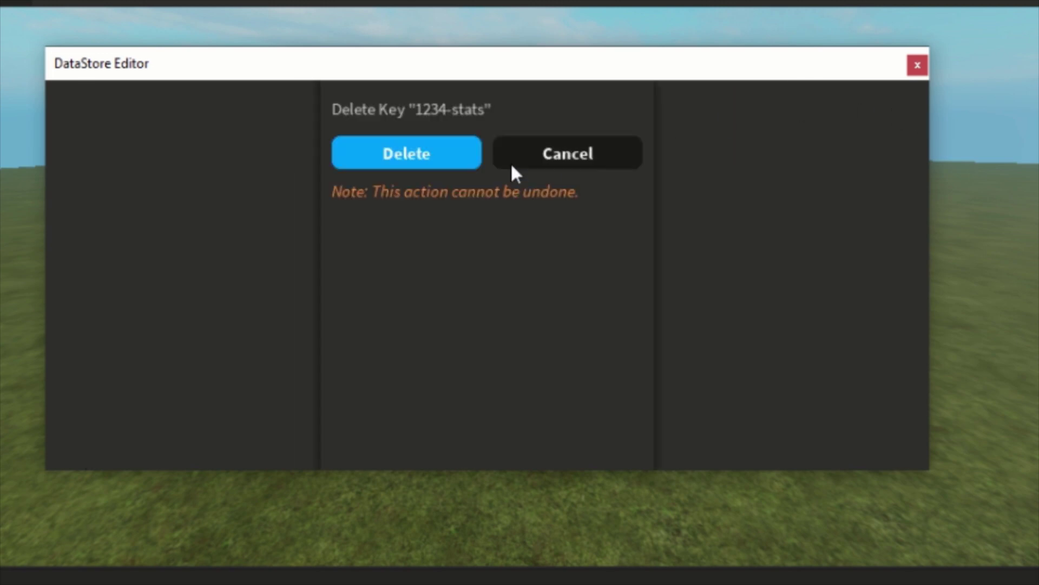
click(406, 152)
click(261, 155)
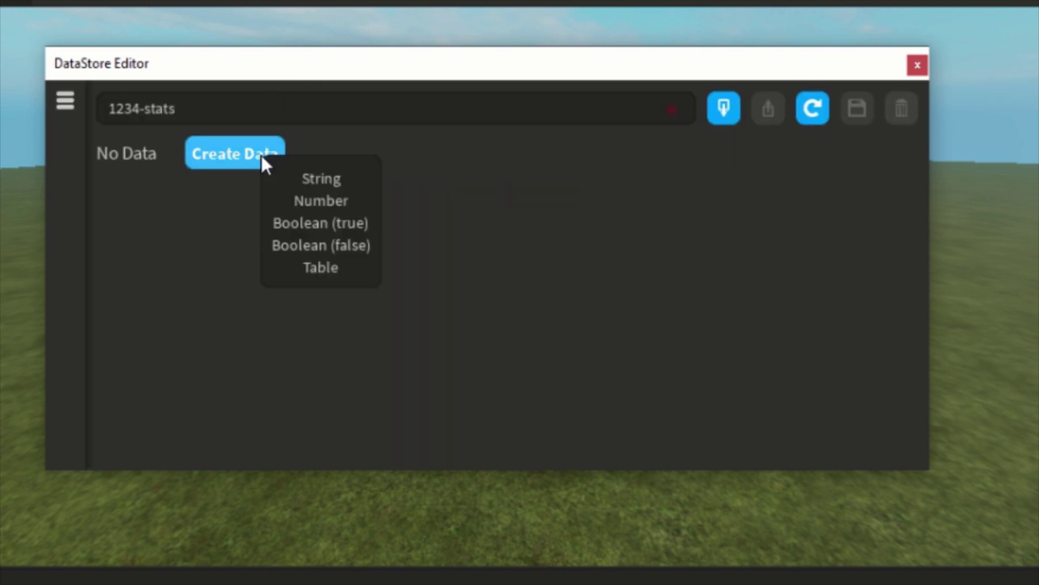
click(335, 211)
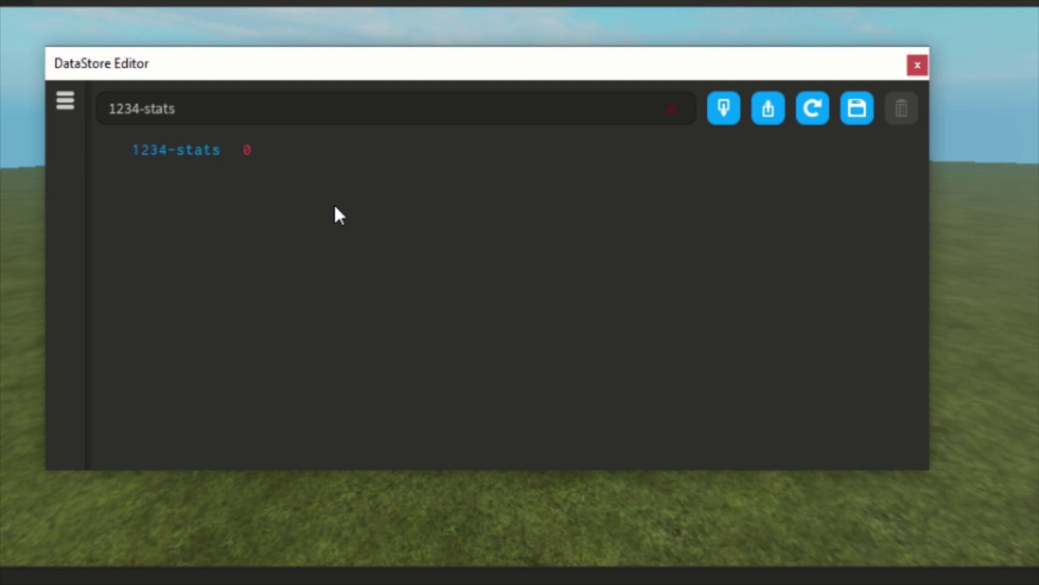
Step: Set the number to 140, then refresh to discard it unsaved
click(246, 145)
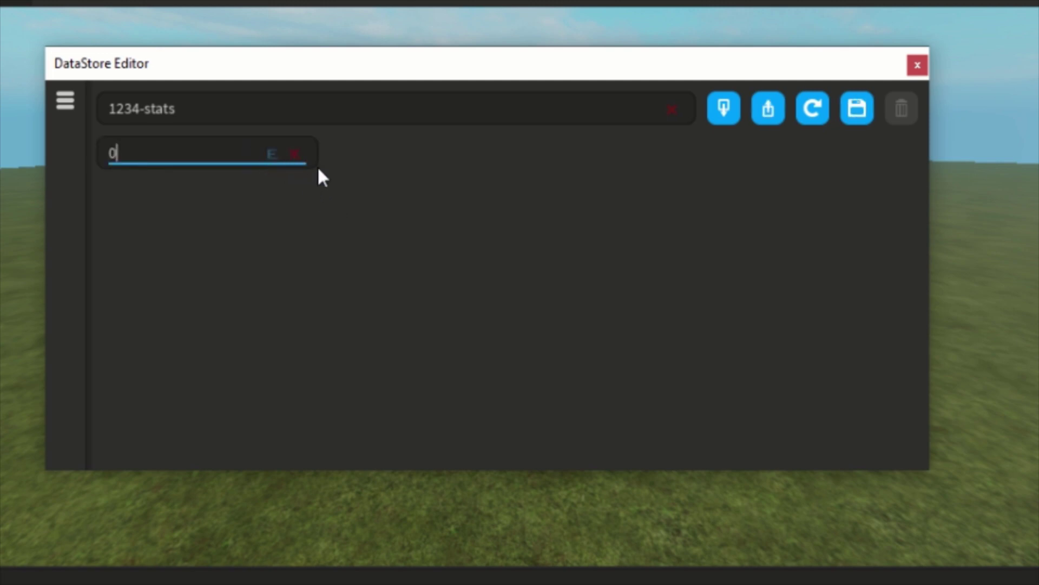
key(BackSpace)
text(140)
key(Return)
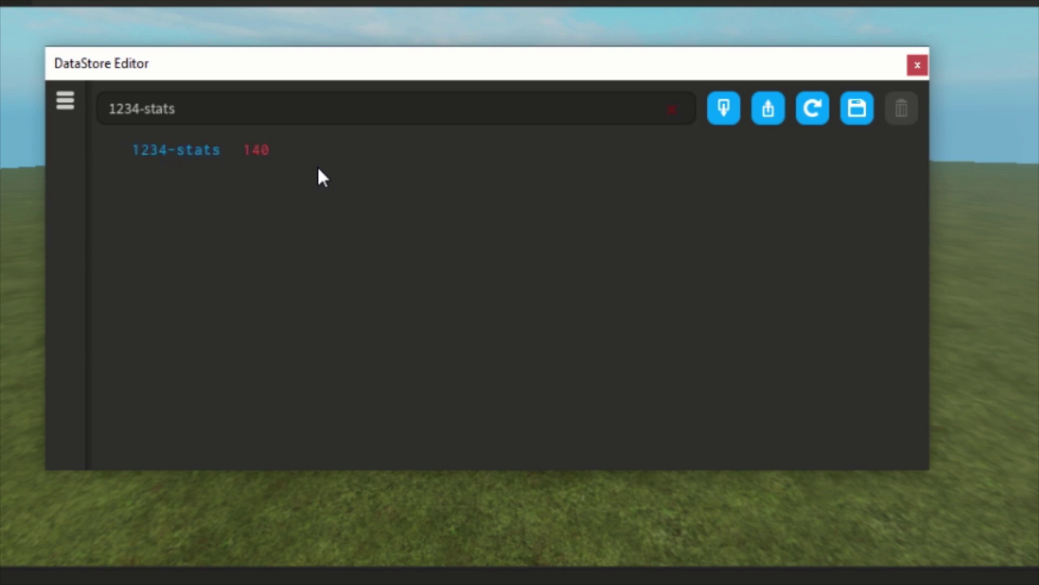
click(801, 111)
click(262, 164)
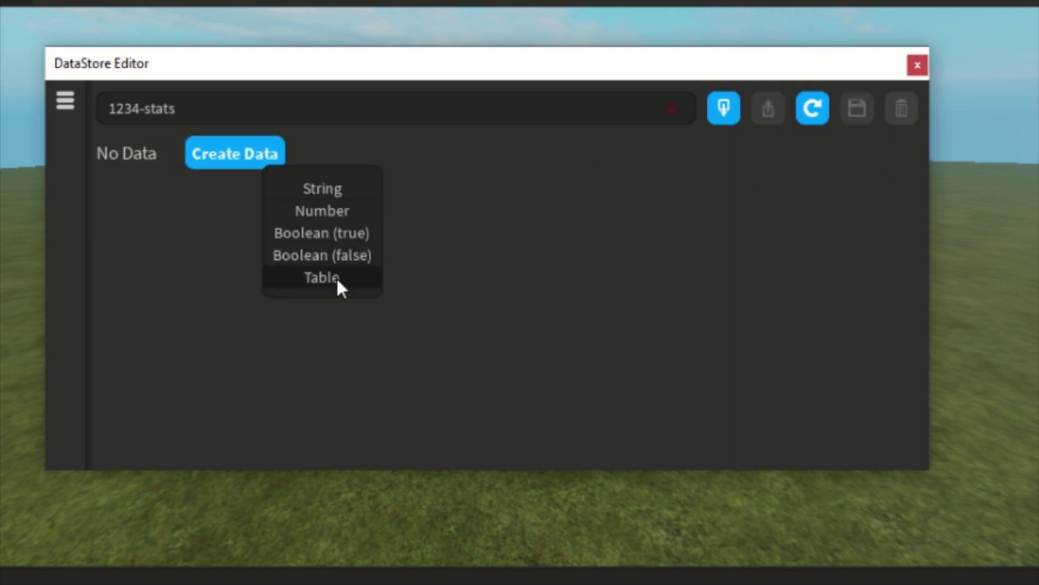
Step: Make 1234-stats a dictionary table with one entry, 'test', set to 45
click(336, 280)
right_click(260, 150)
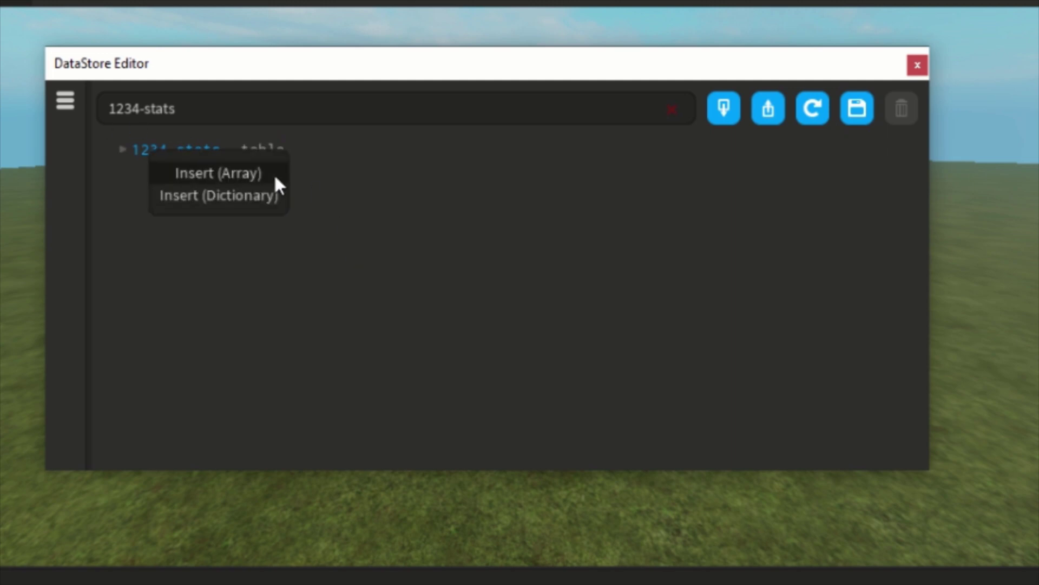
click(265, 201)
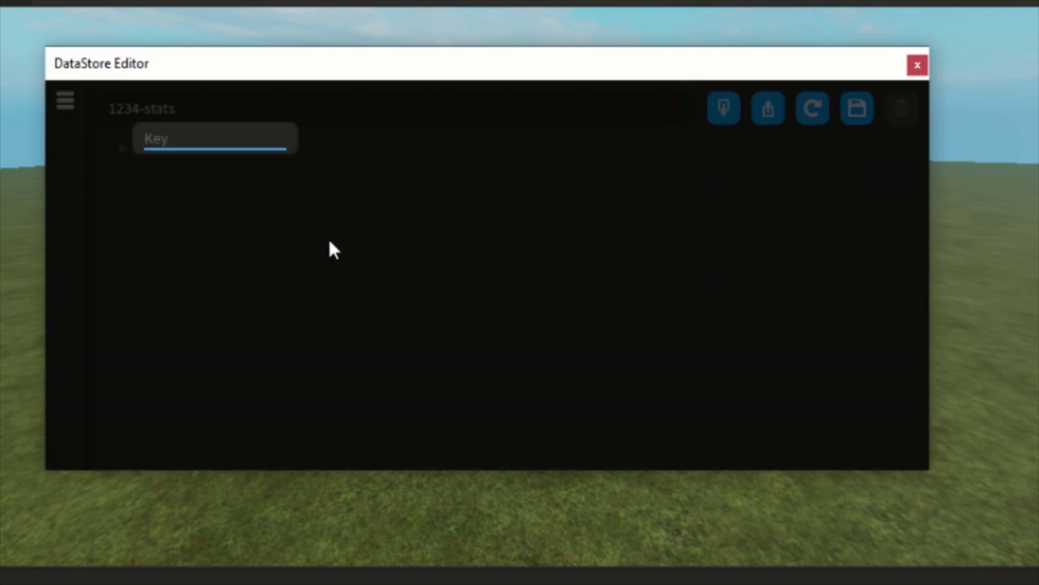
text(test)
key(Return)
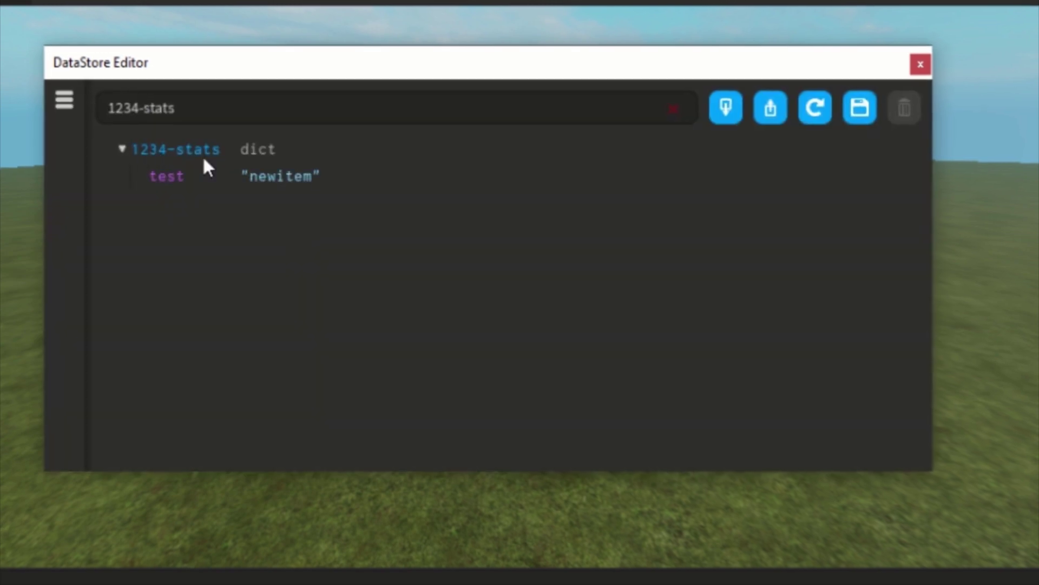
click(278, 176)
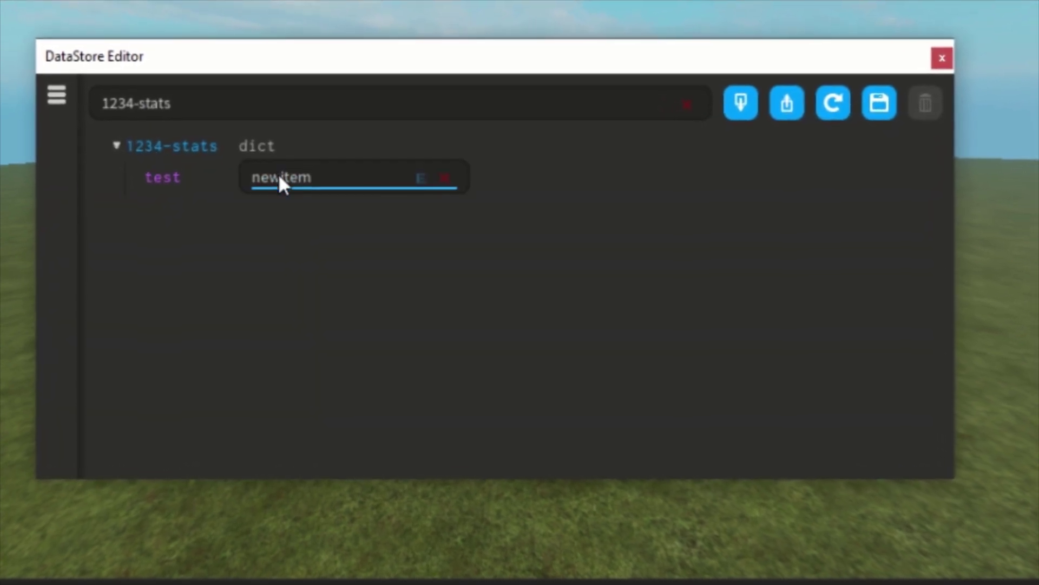
key(ctrl+a)
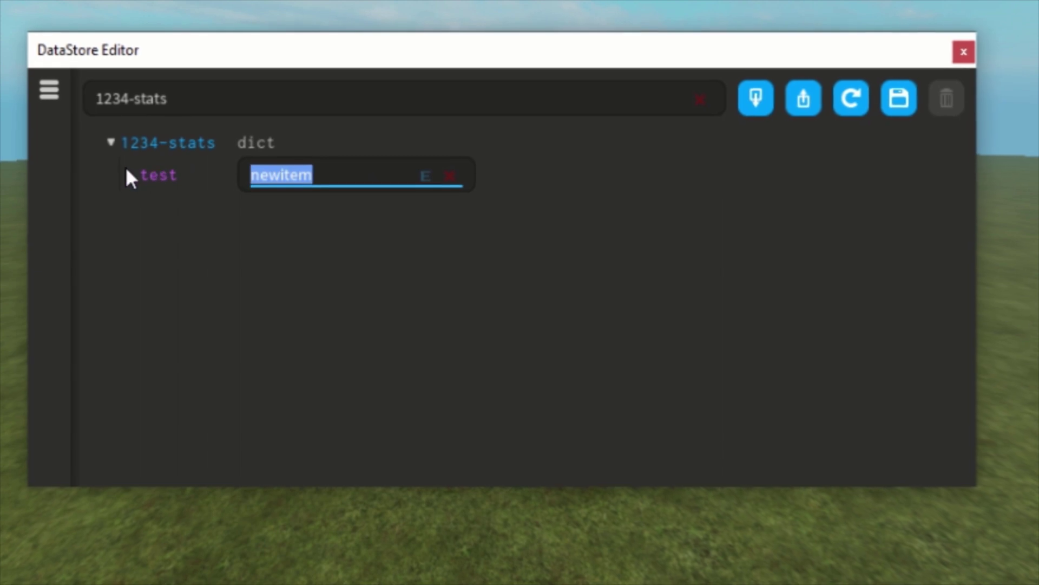
text(45)
key(Return)
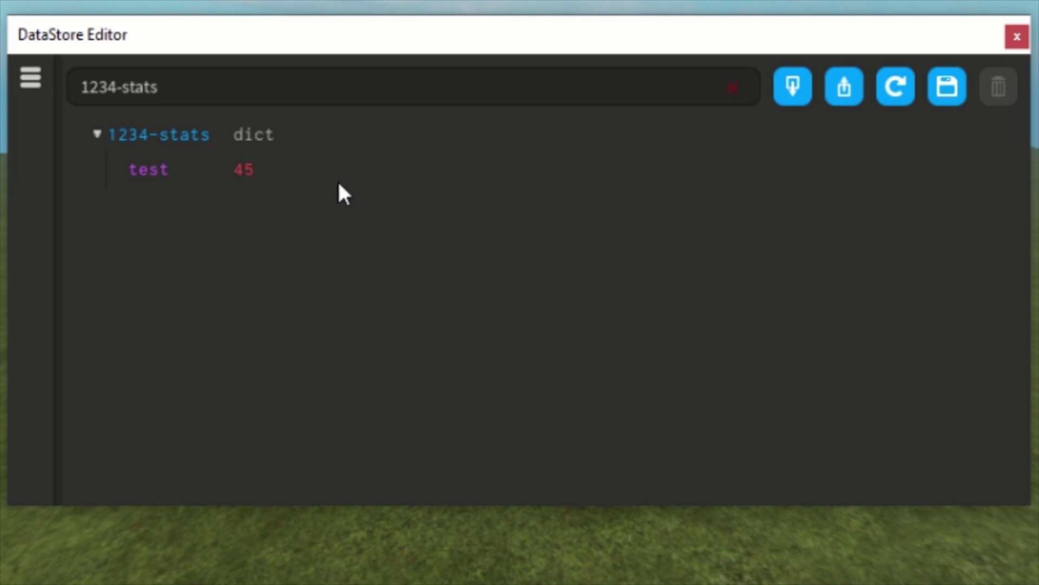
Step: Reload 1234-stats as No Data, erase the key name, and show the statsDS connection settings
click(898, 91)
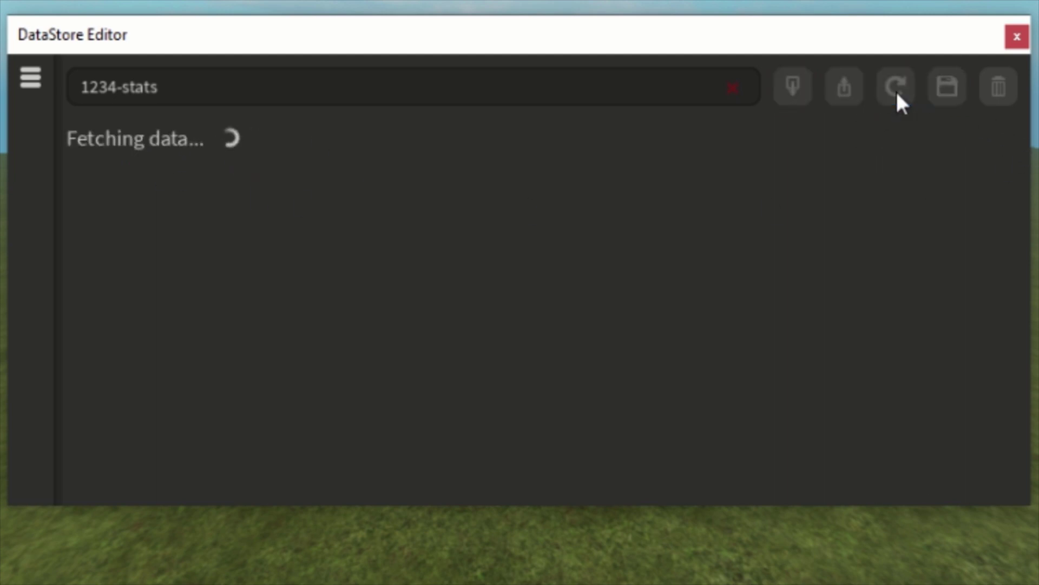
click(196, 91)
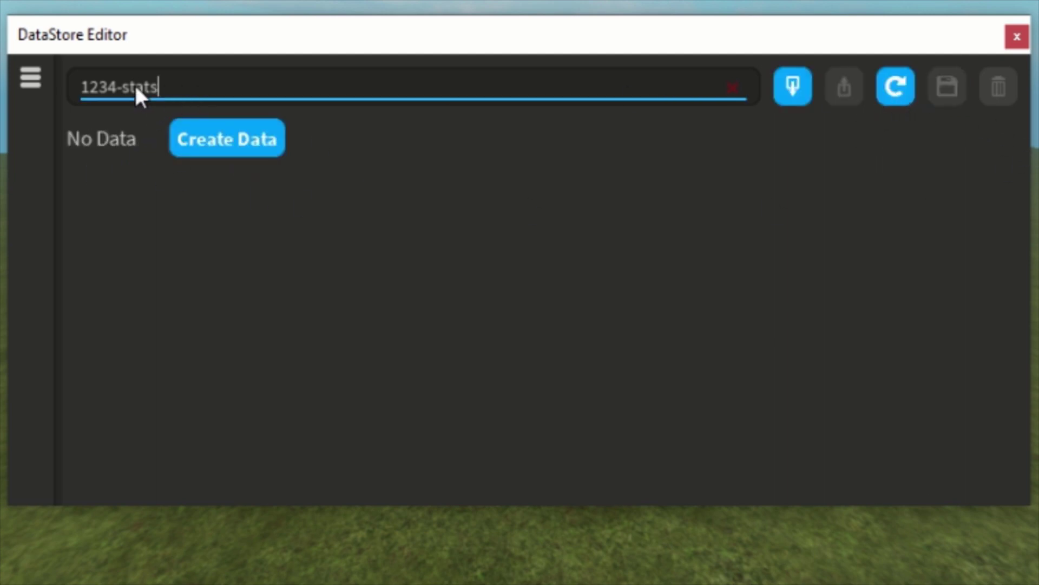
key(ctrl+a)
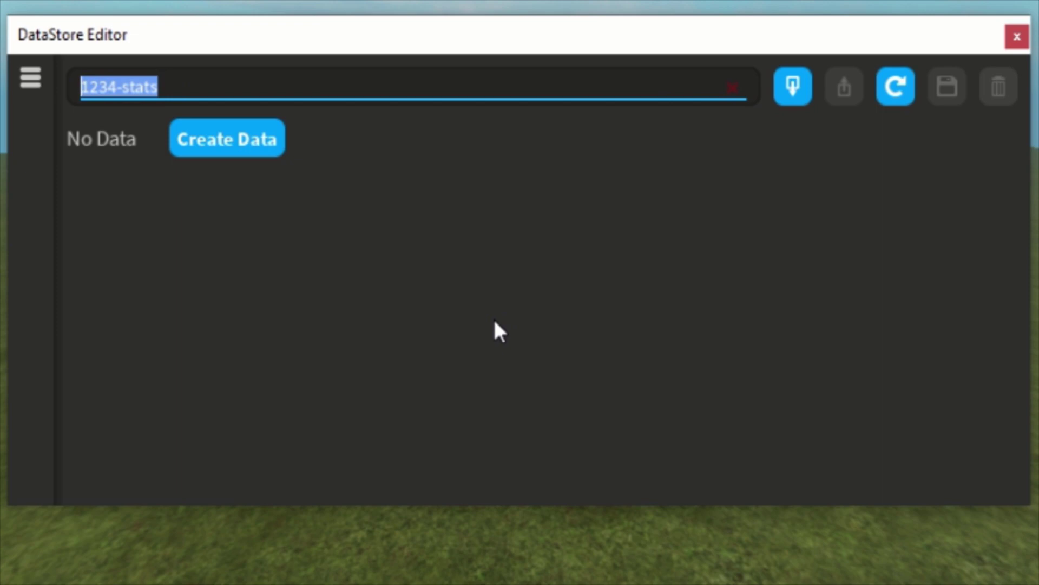
key(BackSpace)
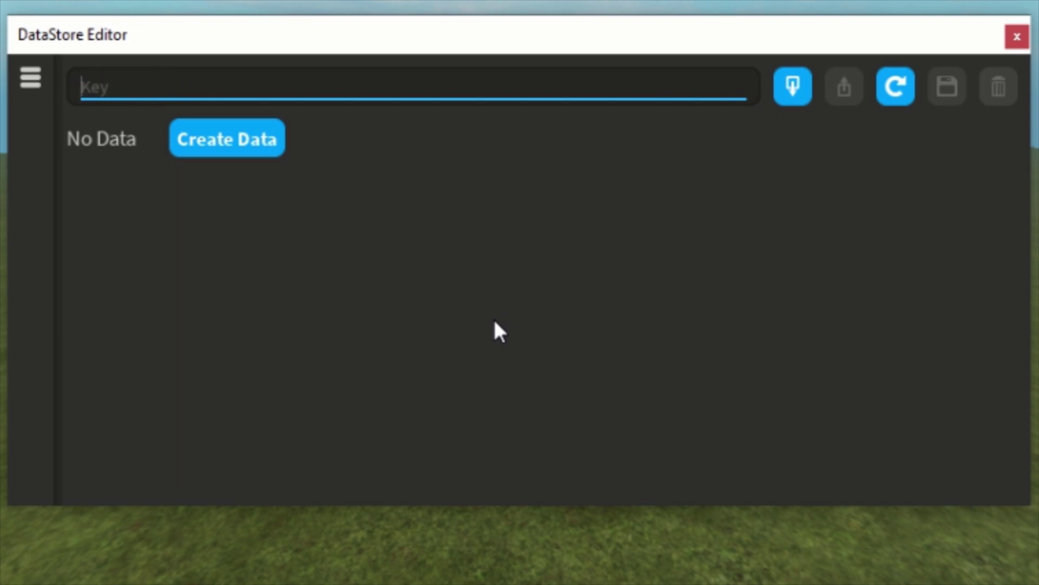
click(31, 79)
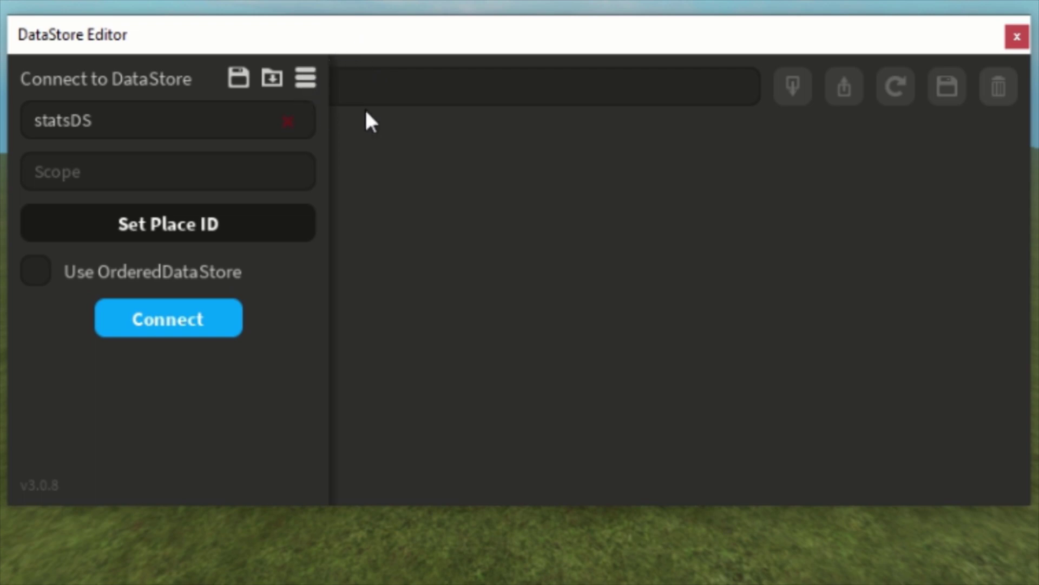
Step: Clear statsDS from the DataStore Name field, then hide and reshow the connection panel
click(292, 122)
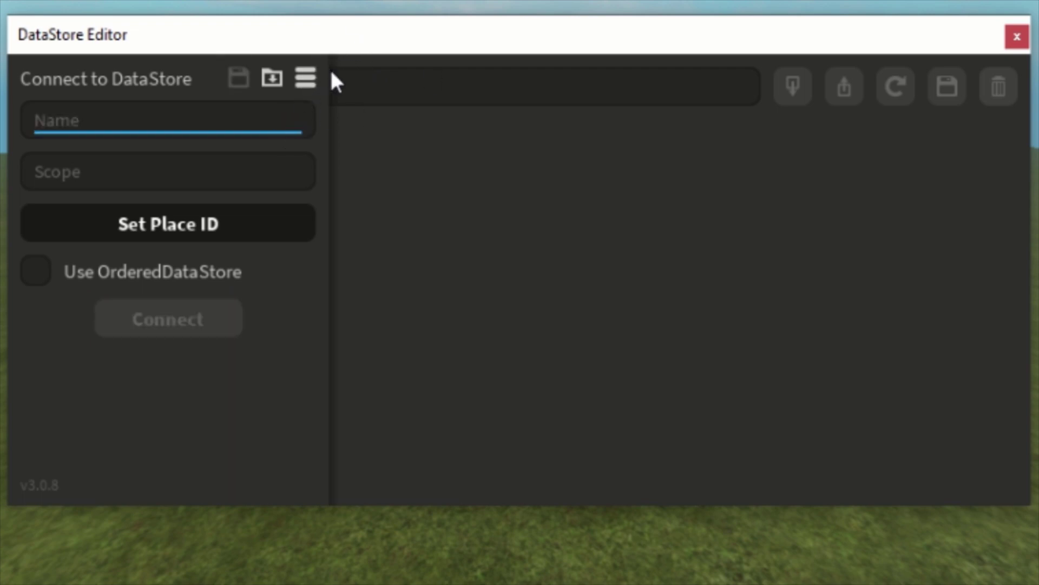
click(314, 325)
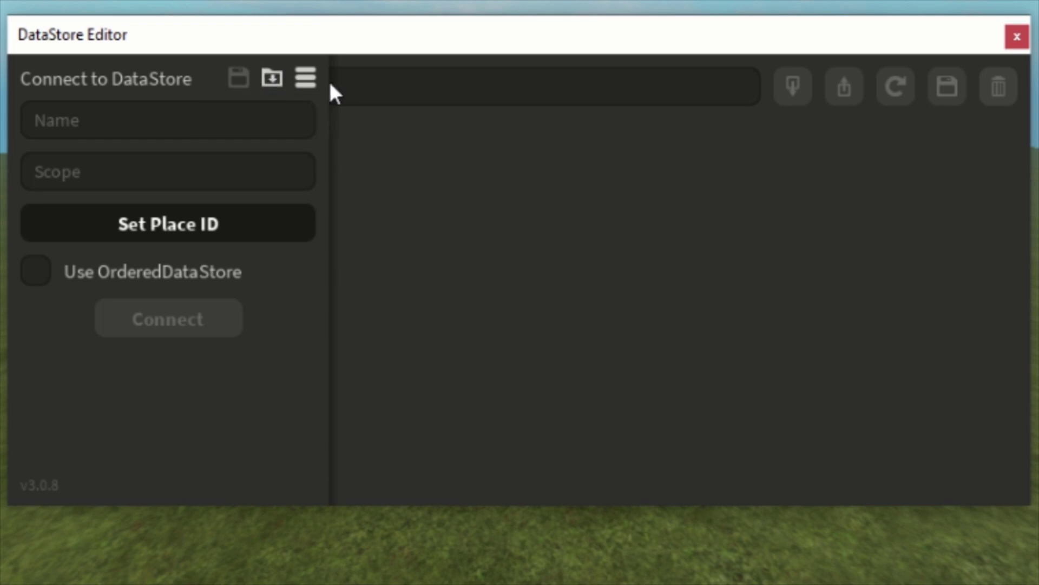
click(306, 79)
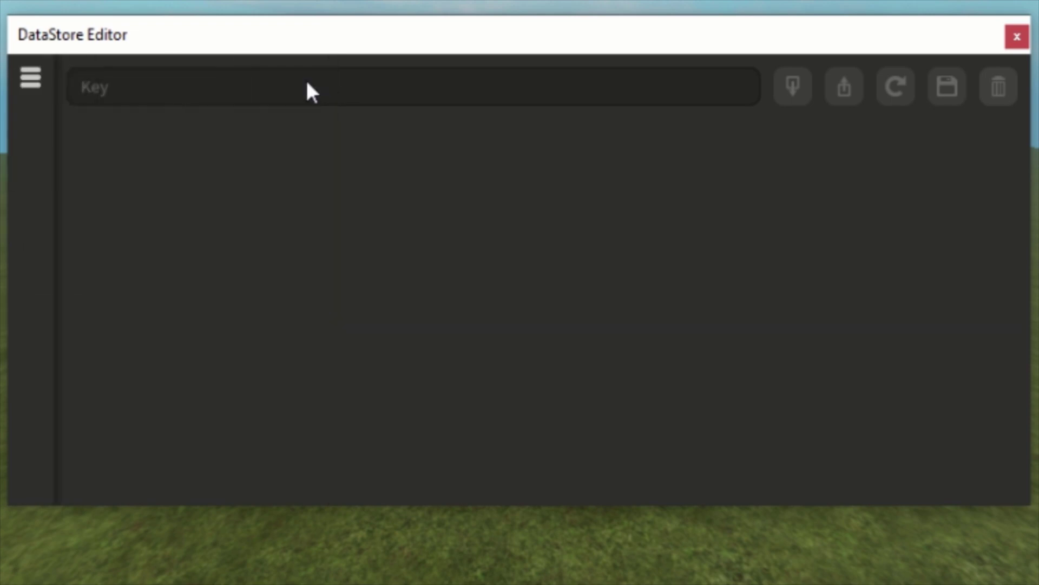
click(33, 79)
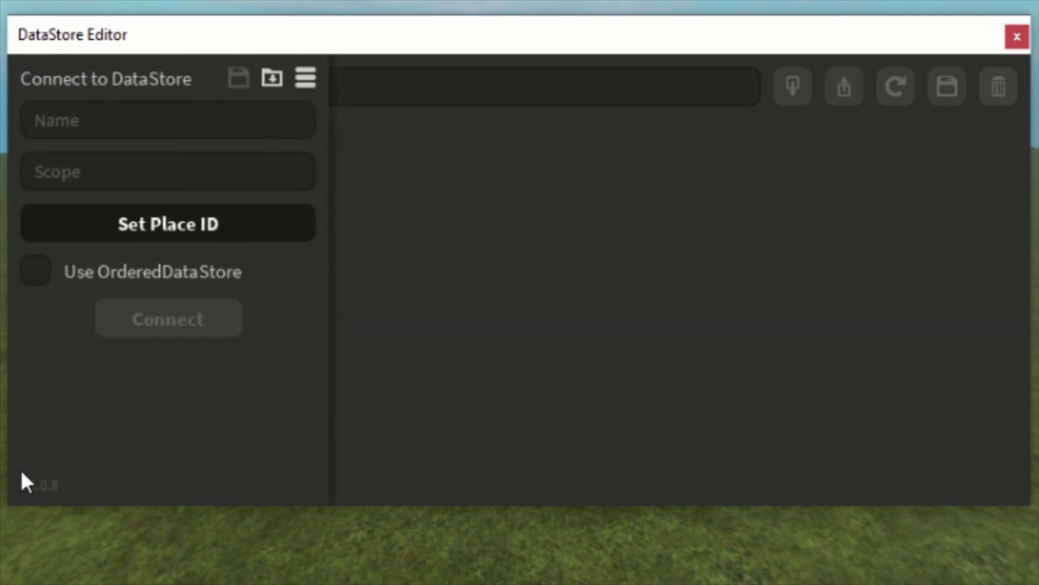